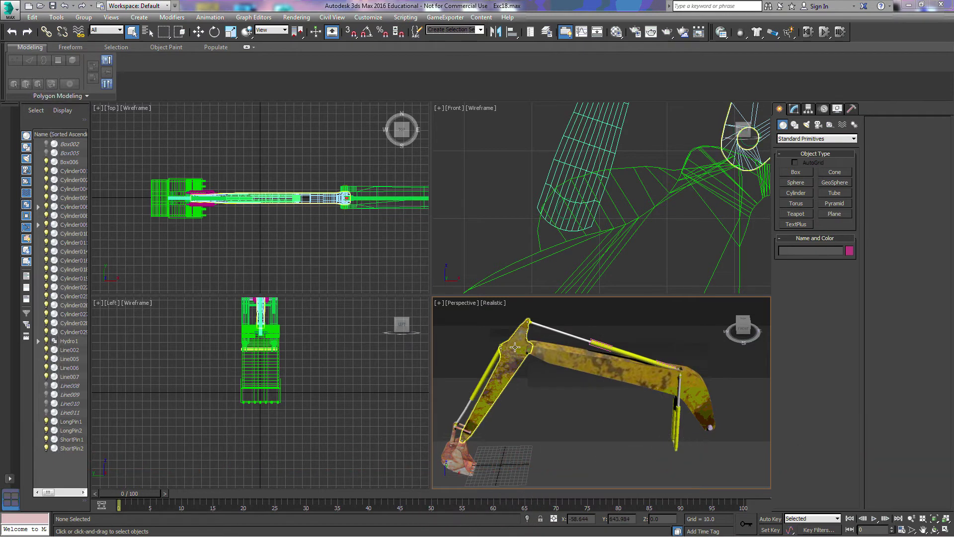
# - Recentre the Perspective view, zoom the Front view onto the bucket linkage, and select Cylinder019 and LongPin2
pyautogui.moveTo(572, 415); pyautogui.dragTo(600, 406, button='middle')
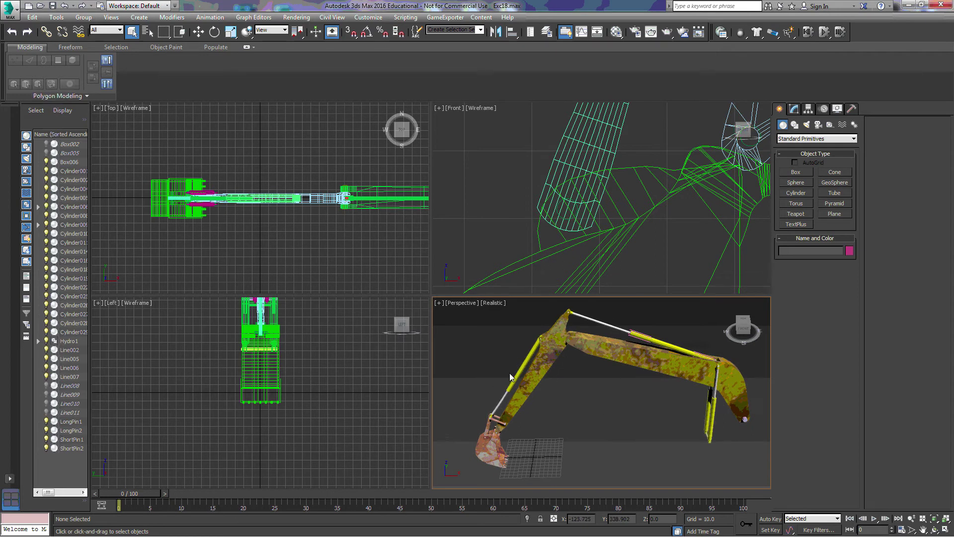
pyautogui.scroll(-3, 626, 218)
pyautogui.scroll(-3, 626, 217)
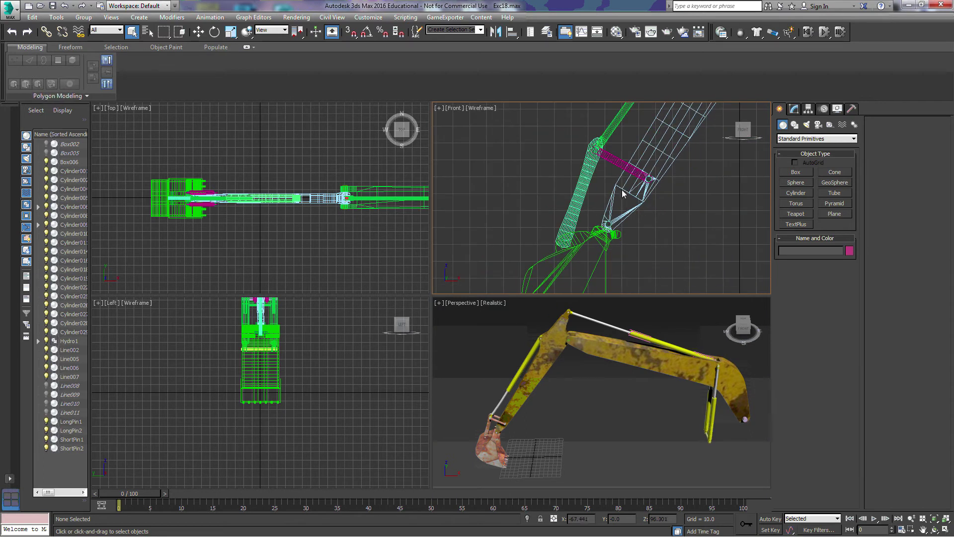
pyautogui.moveTo(606, 165); pyautogui.dragTo(607, 166)
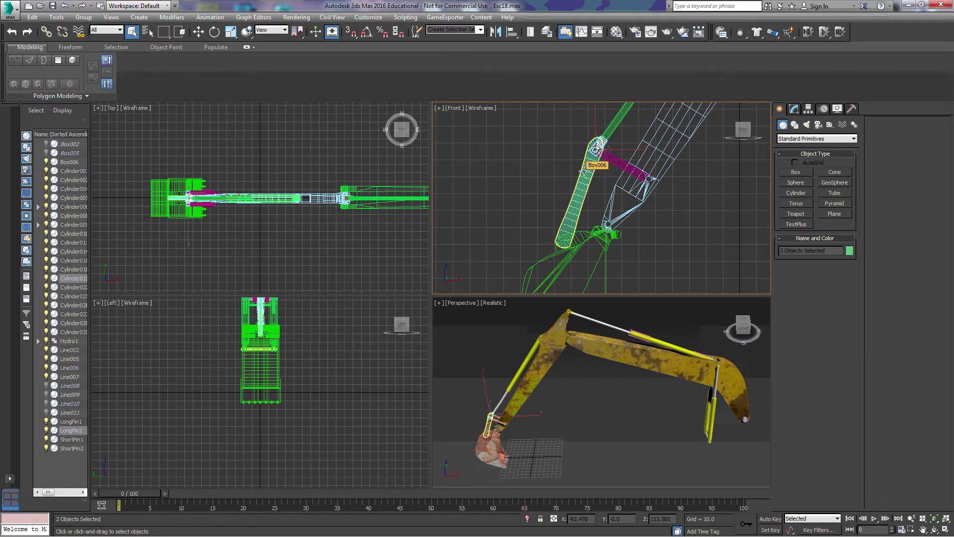
# - Hide Cylinder019 and LongPin2, then the three linkage parts near the bucket joint
pyautogui.rightClick(600, 141)
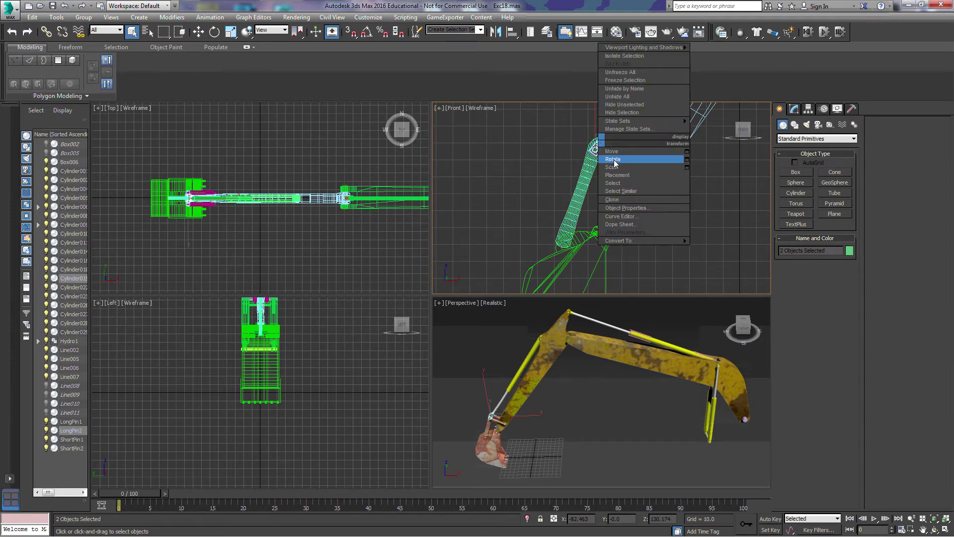
pyautogui.click(614, 113)
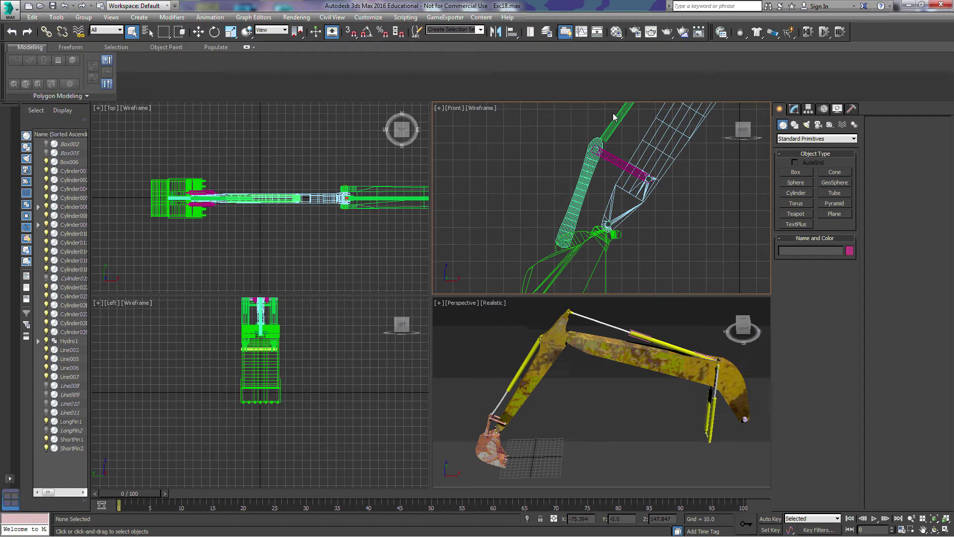
pyautogui.click(589, 175)
pyautogui.click(597, 192)
pyautogui.moveTo(520, 119); pyautogui.dragTo(655, 187)
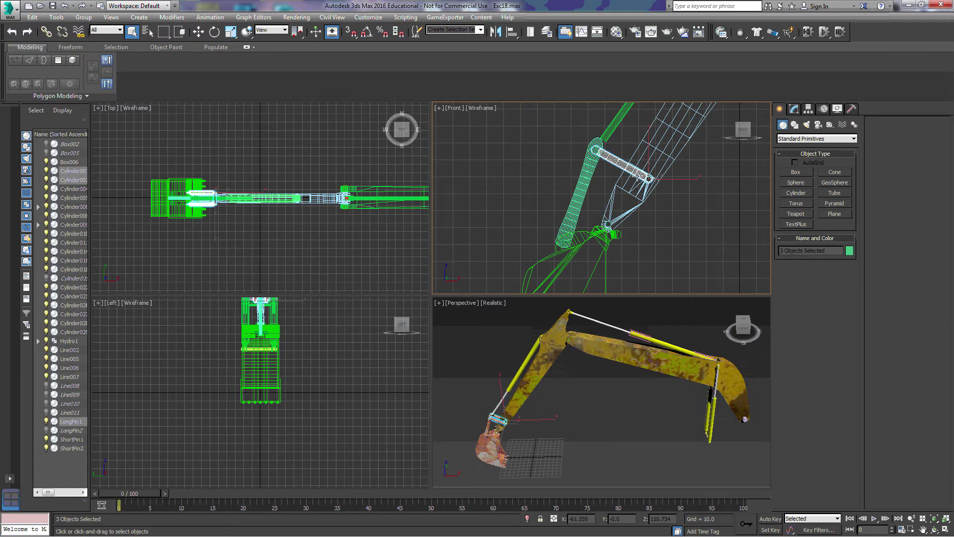
pyautogui.rightClick(615, 159)
pyautogui.click(628, 130)
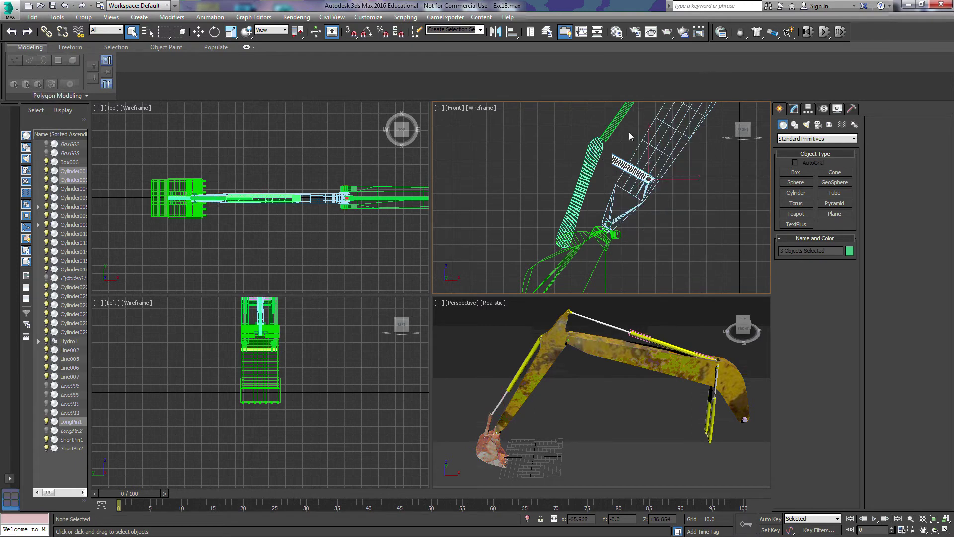
# - Hide the next group of linkage parts below the joint
pyautogui.moveTo(578, 249); pyautogui.dragTo(615, 253)
pyautogui.rightClick(576, 194)
pyautogui.click(592, 169)
pyautogui.scroll(5, 640, 233)
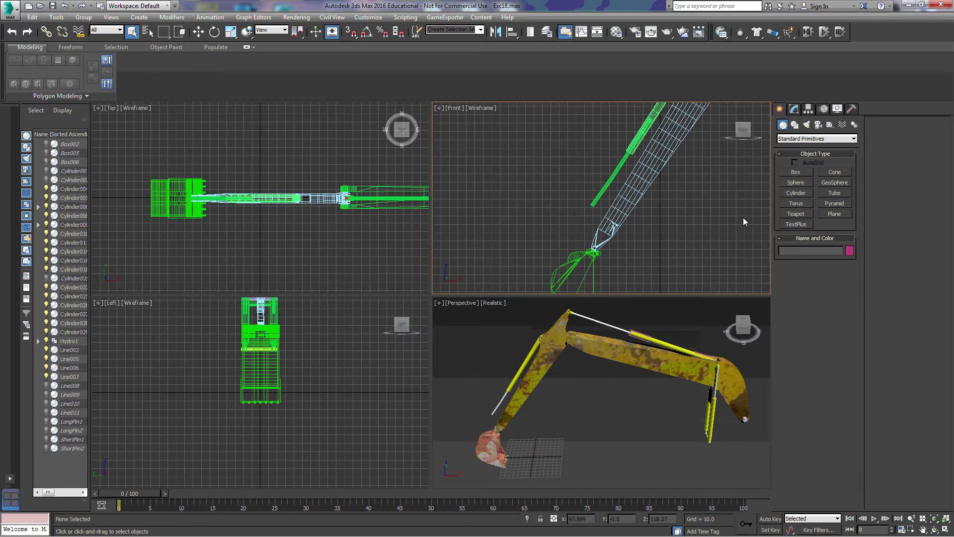
pyautogui.scroll(-5, 668, 264)
# - Hide the hydraulic cylinder parts running along the boom
pyautogui.moveTo(697, 235); pyautogui.dragTo(597, 245, button='middle')
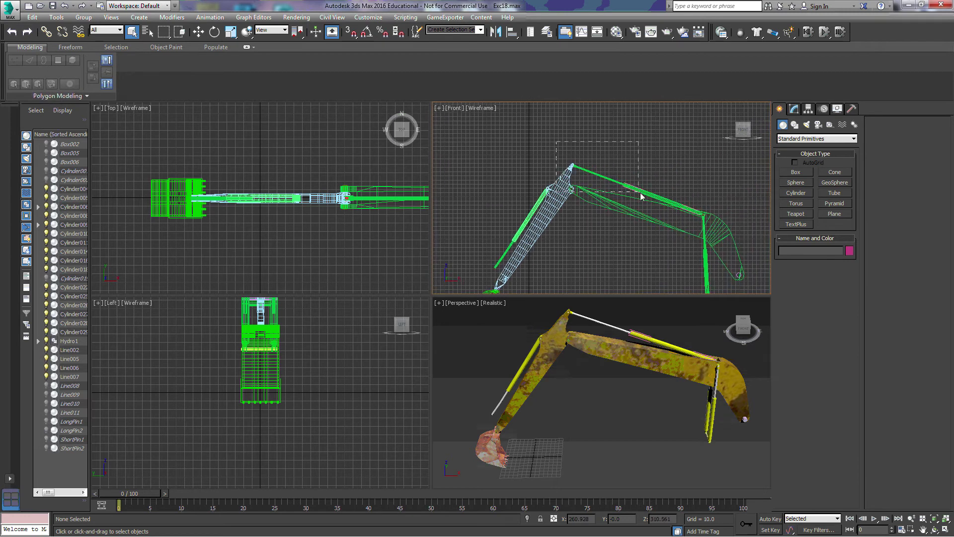
pyautogui.moveTo(640, 197); pyautogui.dragTo(639, 193)
pyautogui.rightClick(606, 176)
pyautogui.moveTo(630, 156)
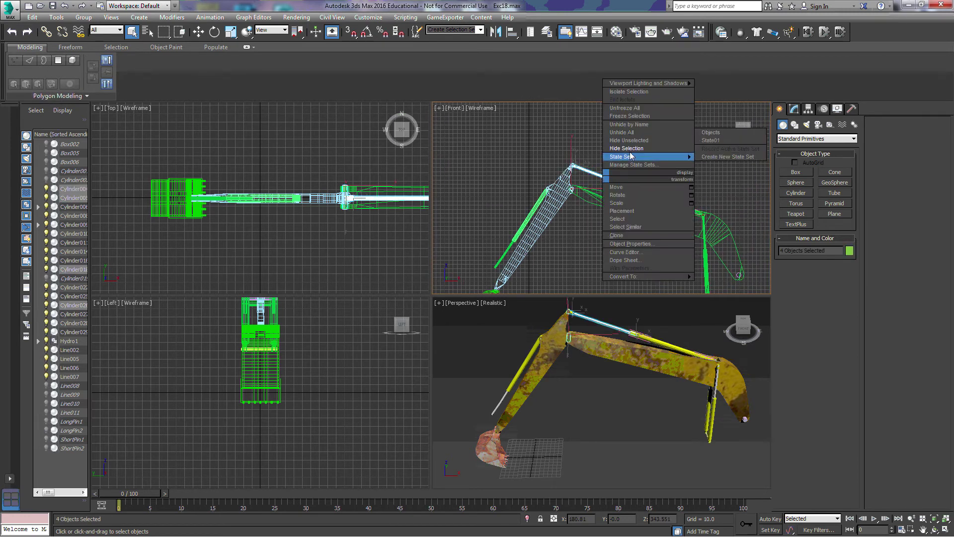
pyautogui.click(646, 233)
# - Hide the eleven-part vertical cylinder assembly and the remaining cylinder above the boom
pyautogui.moveTo(696, 308); pyautogui.dragTo(644, 256, button='middle')
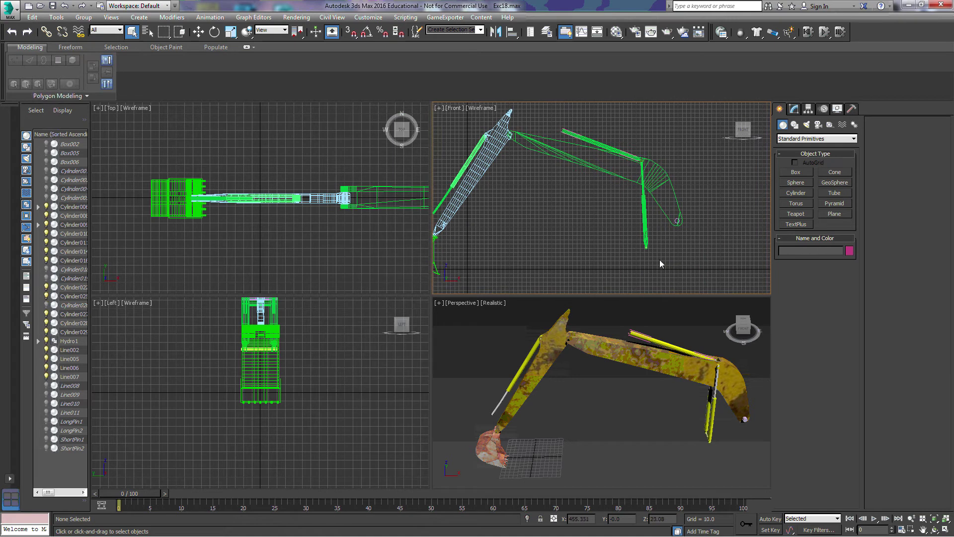
pyautogui.moveTo(629, 159); pyautogui.dragTo(631, 157)
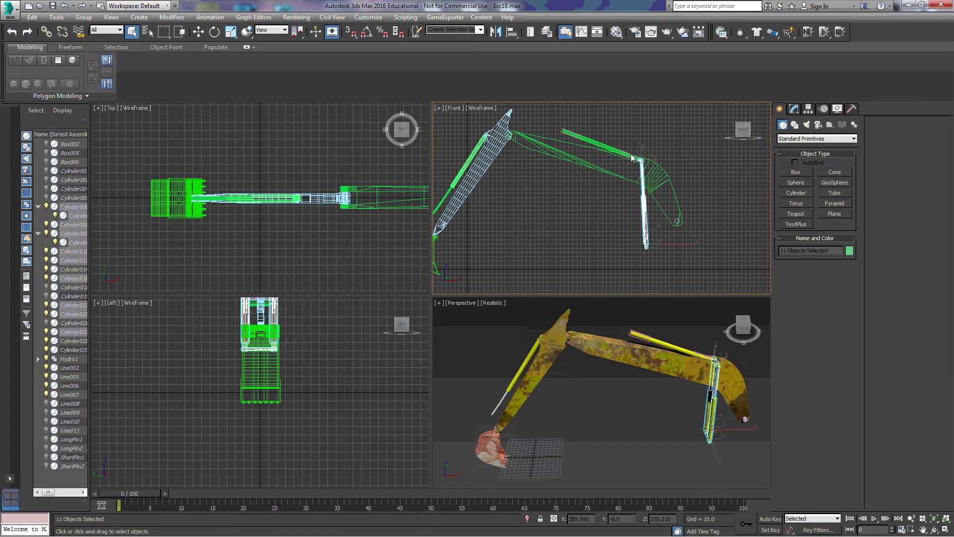
pyautogui.rightClick(646, 217)
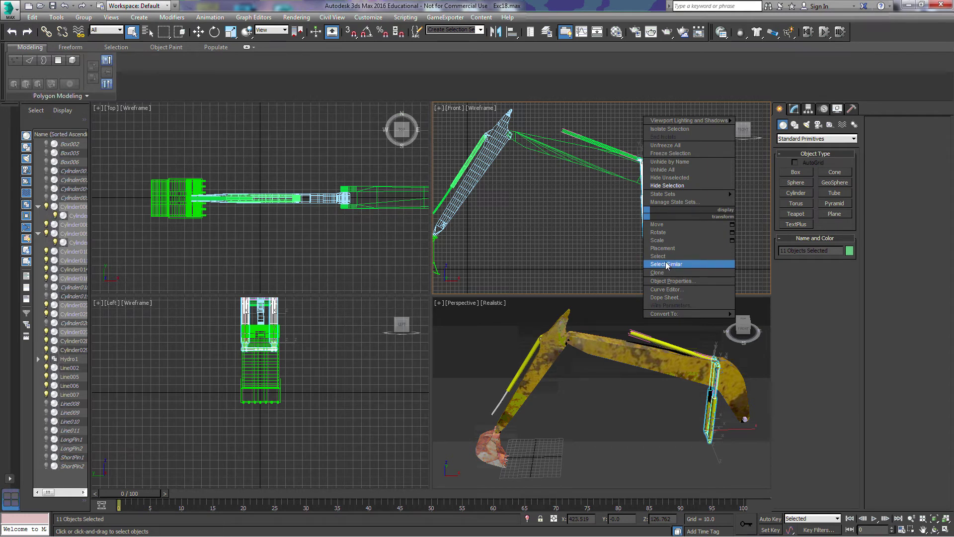
pyautogui.click(664, 186)
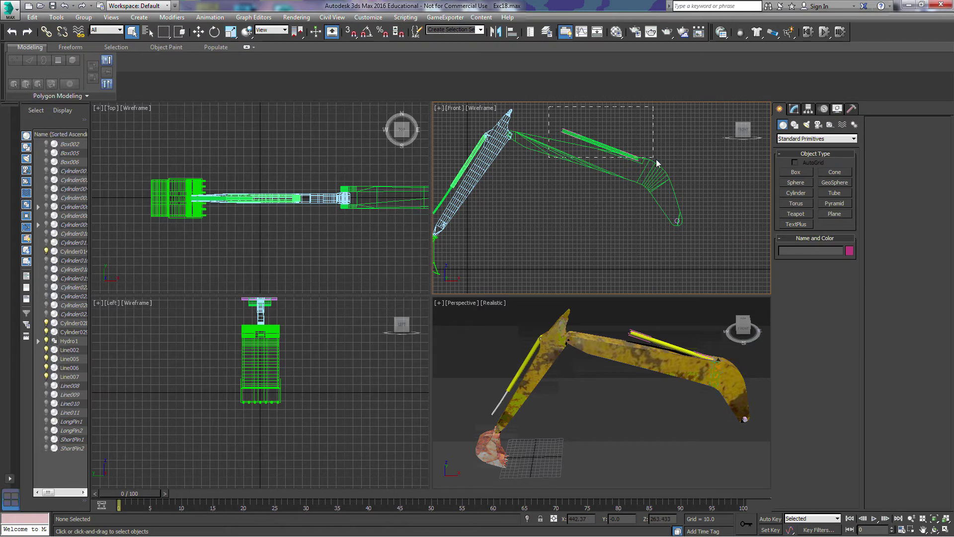
pyautogui.click(590, 137)
pyautogui.rightClick(590, 137)
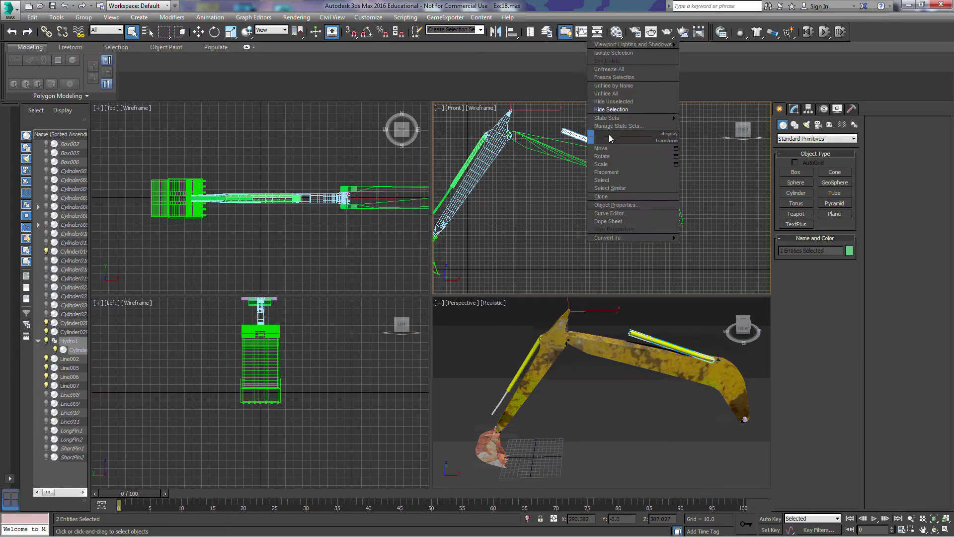
pyautogui.click(621, 117)
# - Hide the three cylinder parts along the stick and recentre the arm
pyautogui.moveTo(521, 187); pyautogui.dragTo(583, 194, button='middle')
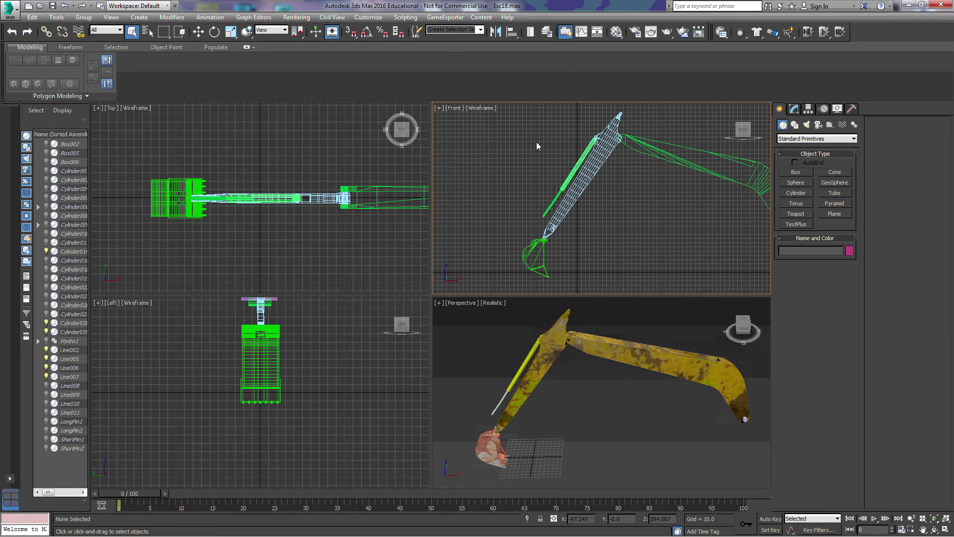
pyautogui.moveTo(524, 115); pyautogui.dragTo(582, 190)
pyautogui.moveTo(612, 219); pyautogui.dragTo(611, 220)
pyautogui.rightClick(566, 178)
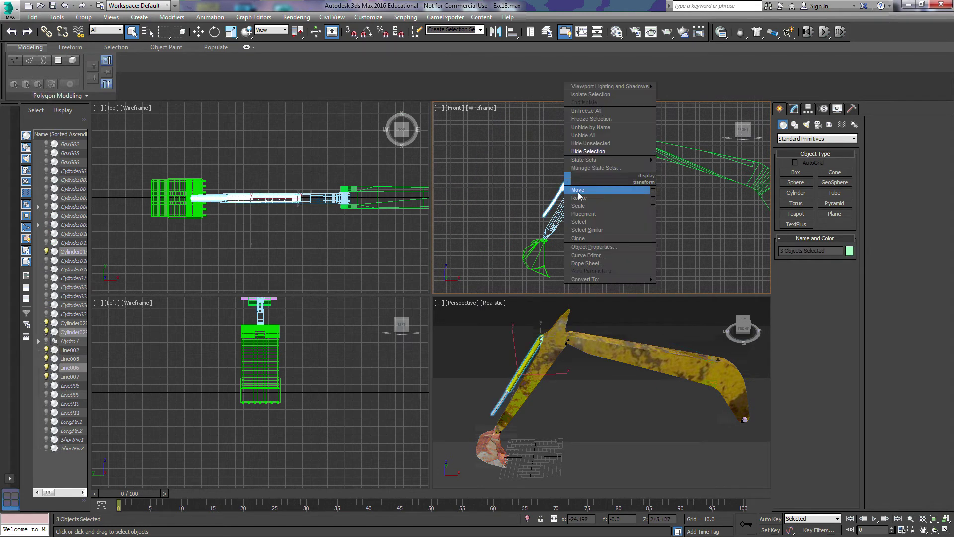
pyautogui.click(587, 152)
pyautogui.scroll(-5, 611, 208)
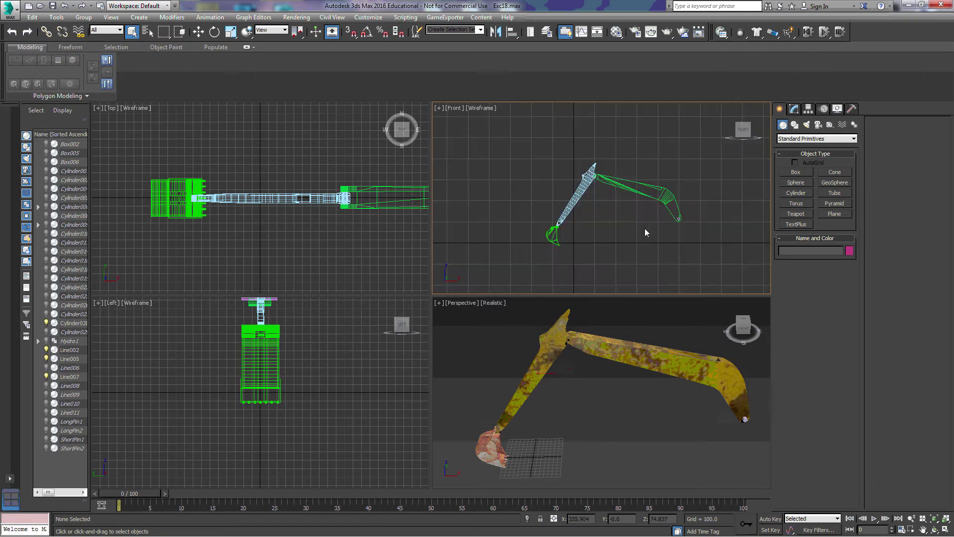
pyautogui.moveTo(645, 232); pyautogui.dragTo(633, 213, button='middle')
# - Orbit the Perspective view above the arm and start the Systems > Bones tool
pyautogui.scroll(5, 713, 378)
pyautogui.scroll(-3, 762, 402)
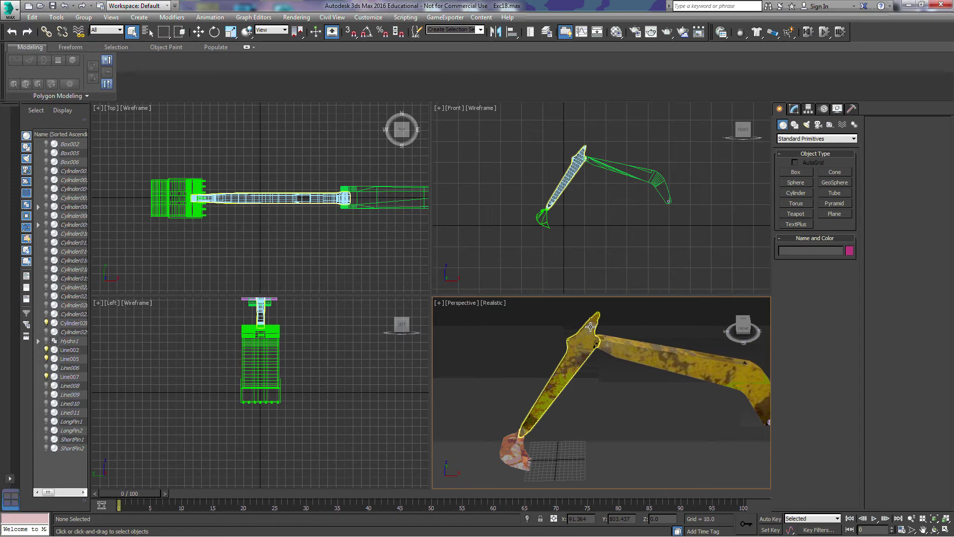
pyautogui.keyDown('alt'); pyautogui.moveTo(549, 413); pyautogui.dragTo(529, 349, button='middle'); pyautogui.keyUp('alt')
pyautogui.keyDown('alt'); pyautogui.moveTo(608, 351); pyautogui.dragTo(626, 398, button='middle'); pyautogui.keyUp('alt')
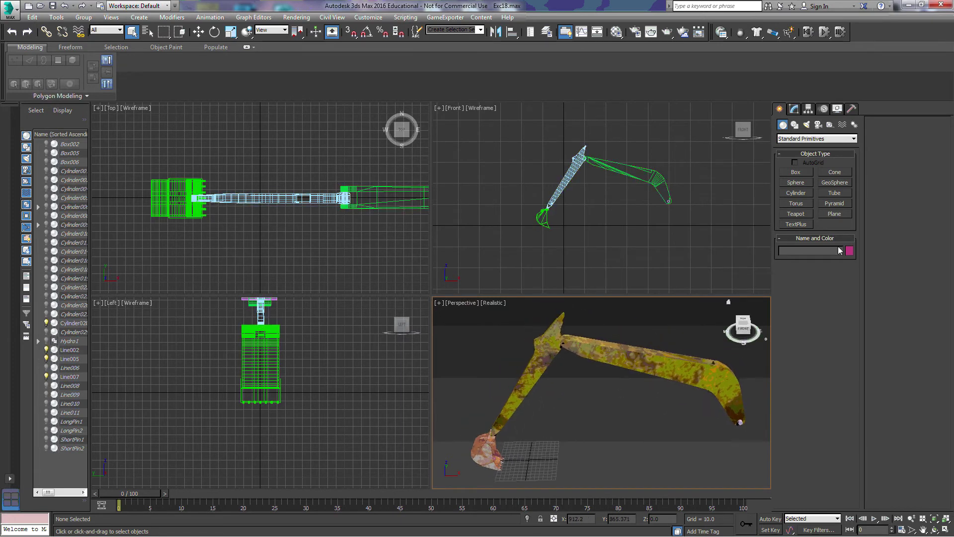
pyautogui.click(854, 125)
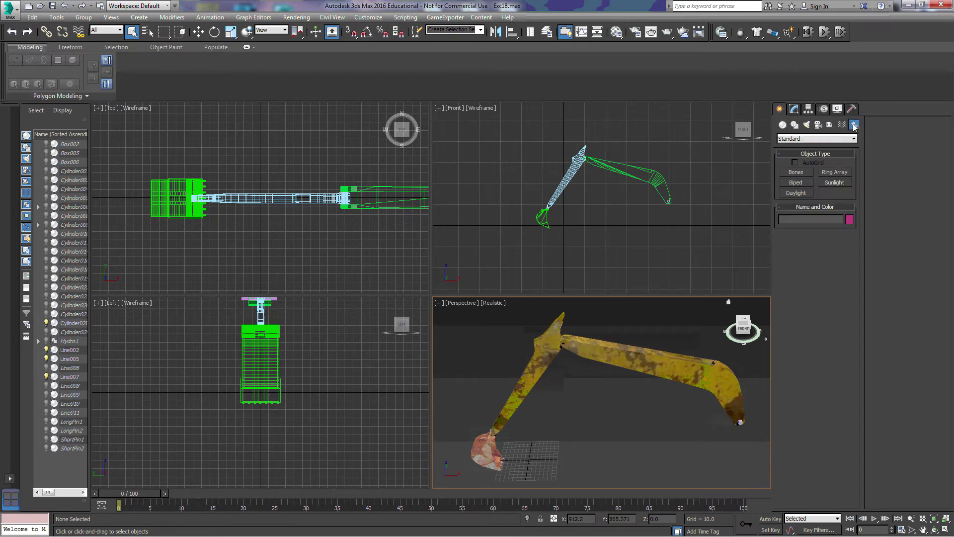
pyautogui.click(795, 172)
# - Cancel bone creation, select the boom Line005 and show its Hierarchy pivot settings
pyautogui.scroll(4, 646, 216)
pyautogui.moveTo(605, 198); pyautogui.dragTo(609, 210, button='middle')
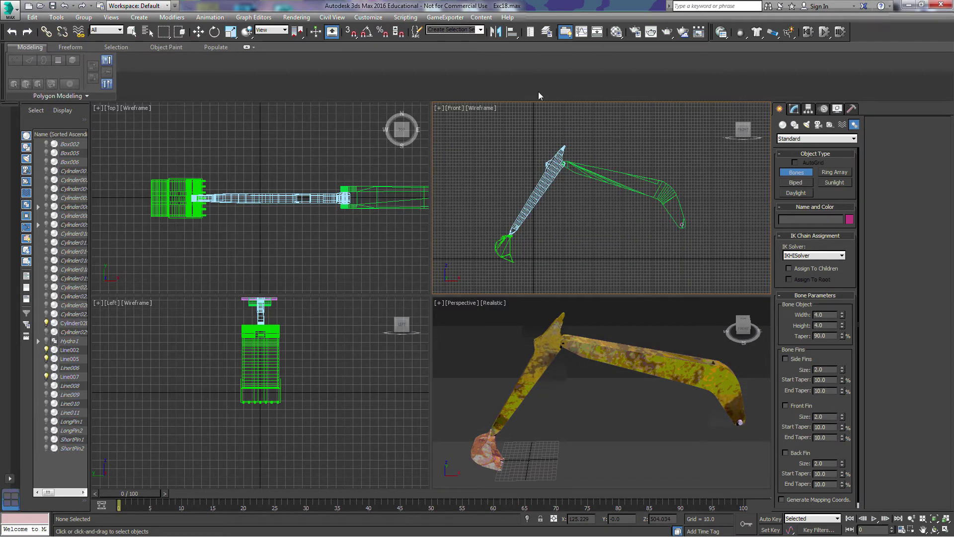
pyautogui.click(132, 31)
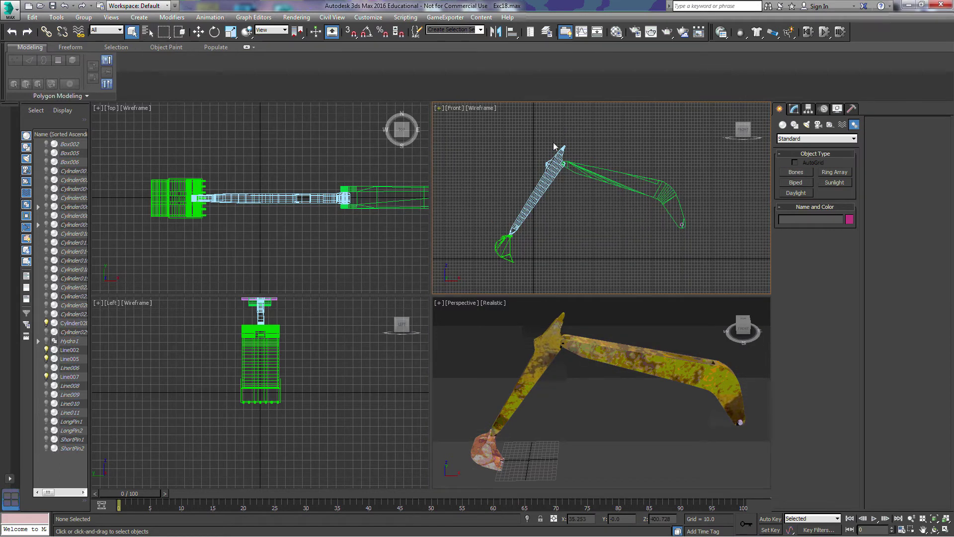
pyautogui.click(603, 169)
pyautogui.click(809, 109)
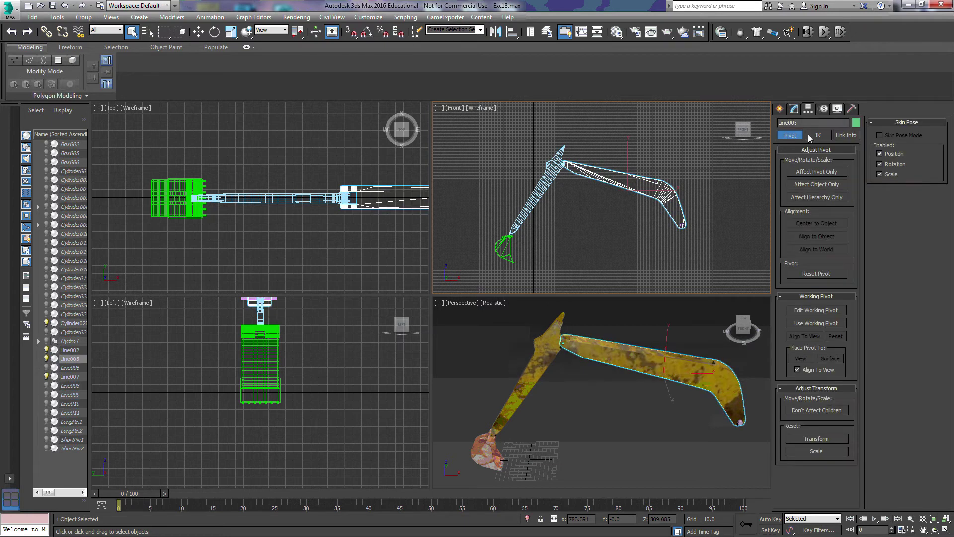
# - Enable Affect Pivot Only and move Line005's pivot down to the boom-stick joint
pyautogui.click(807, 172)
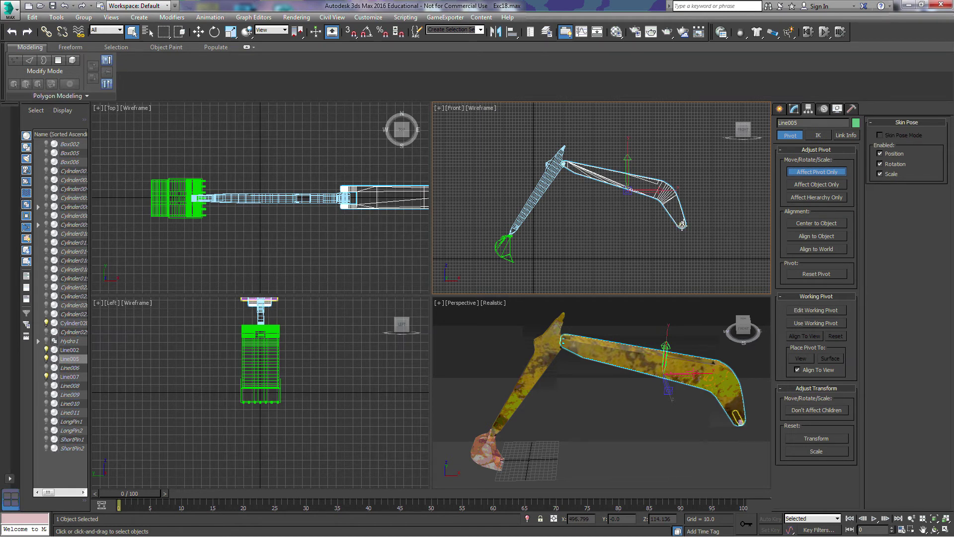
pyautogui.scroll(5, 683, 218)
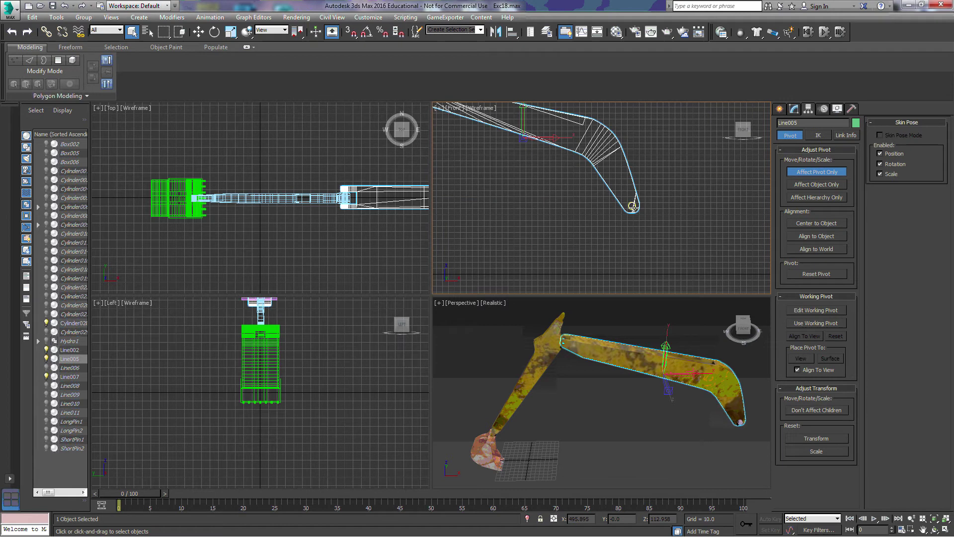
pyautogui.scroll(2, 645, 207)
pyautogui.scroll(2, 566, 174)
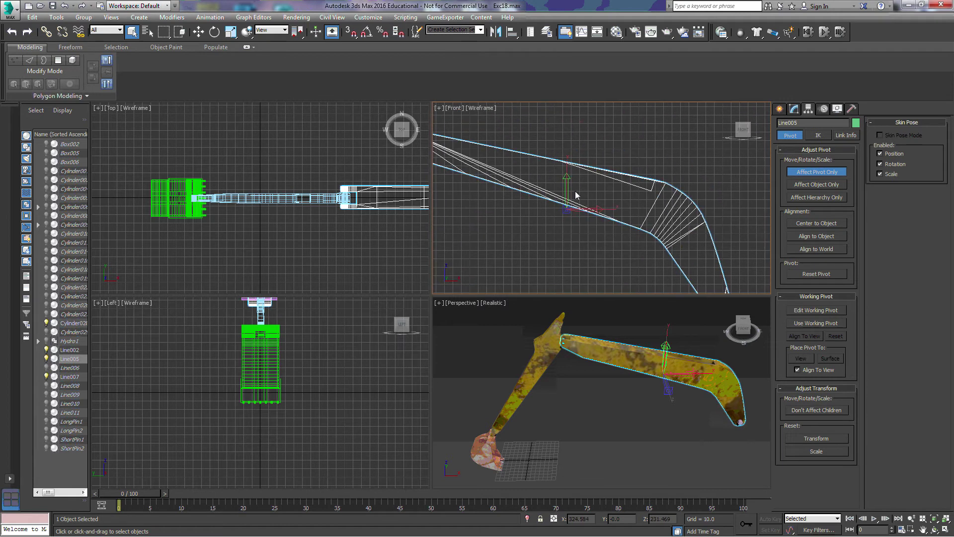
pyautogui.press('w')
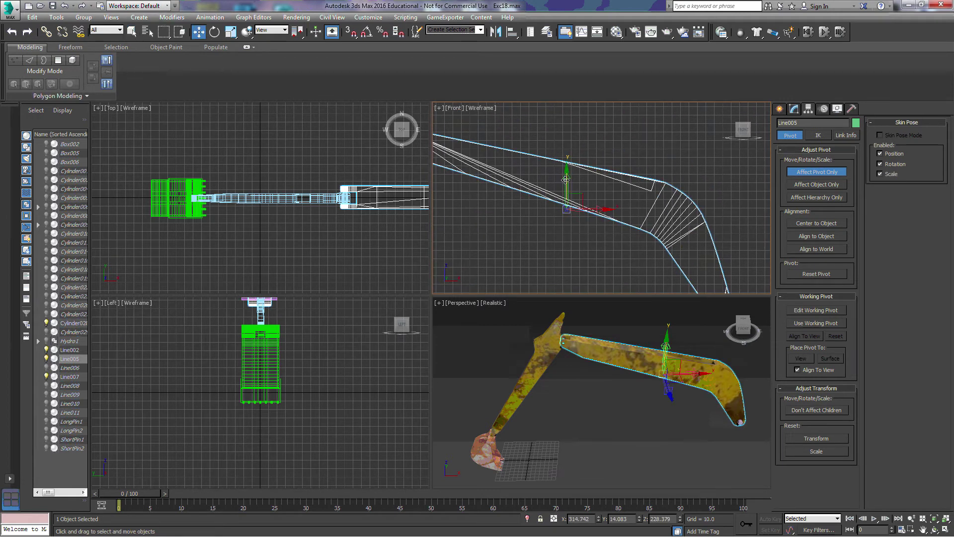
pyautogui.moveTo(567, 184); pyautogui.dragTo(722, 275)
pyautogui.moveTo(723, 275); pyautogui.dragTo(693, 201, button='middle')
pyautogui.moveTo(662, 174); pyautogui.dragTo(711, 231)
# - Fine-tune the pivot onto the joint centre, then select the stick mesh Line002
pyautogui.scroll(3, 706, 233)
pyautogui.scroll(3, 674, 232)
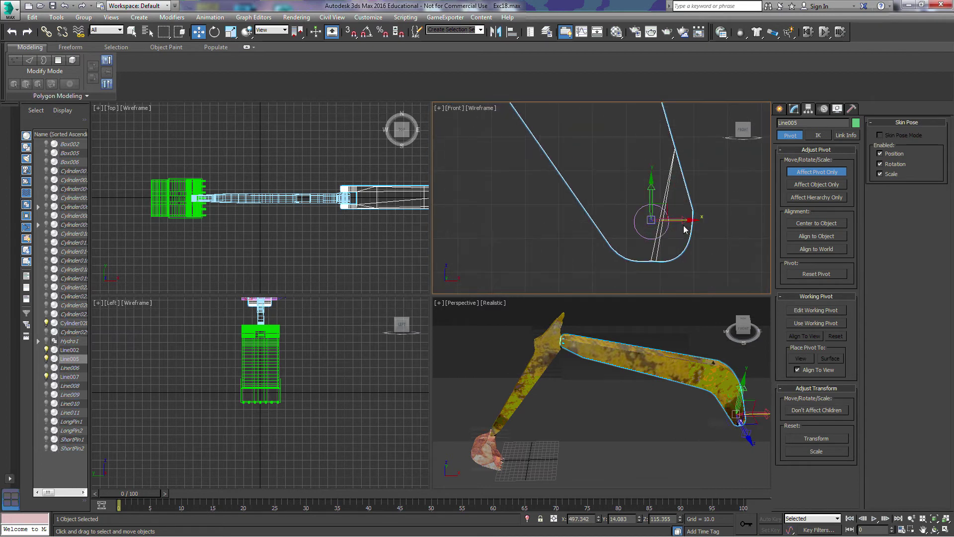
pyautogui.moveTo(650, 196); pyautogui.dragTo(651, 198)
pyautogui.scroll(-4, 546, 179)
pyautogui.moveTo(543, 169); pyautogui.dragTo(596, 198, button='middle')
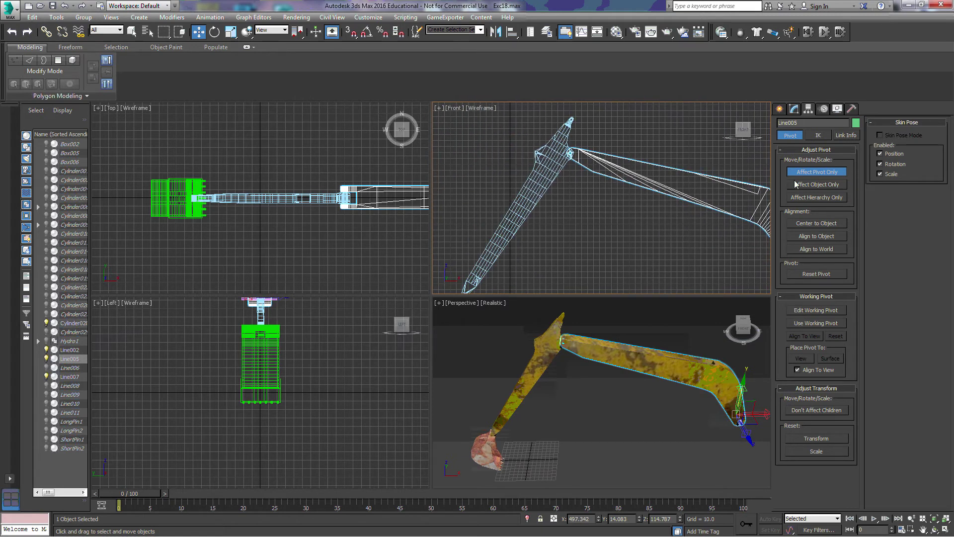
pyautogui.click(132, 32)
pyautogui.click(526, 204)
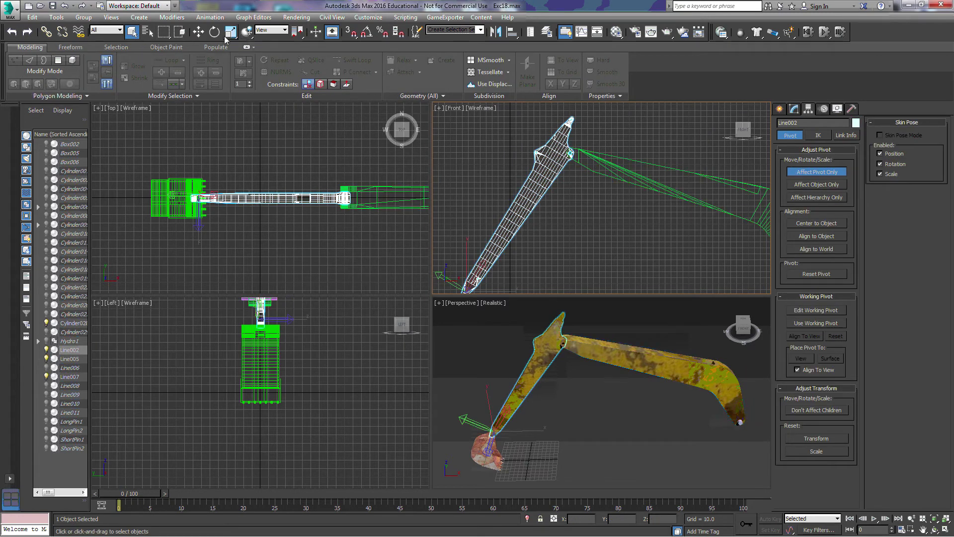
# - Move Line002's pivot up onto its top joint centre
pyautogui.click(198, 32)
pyautogui.moveTo(572, 243); pyautogui.dragTo(596, 229, button='middle')
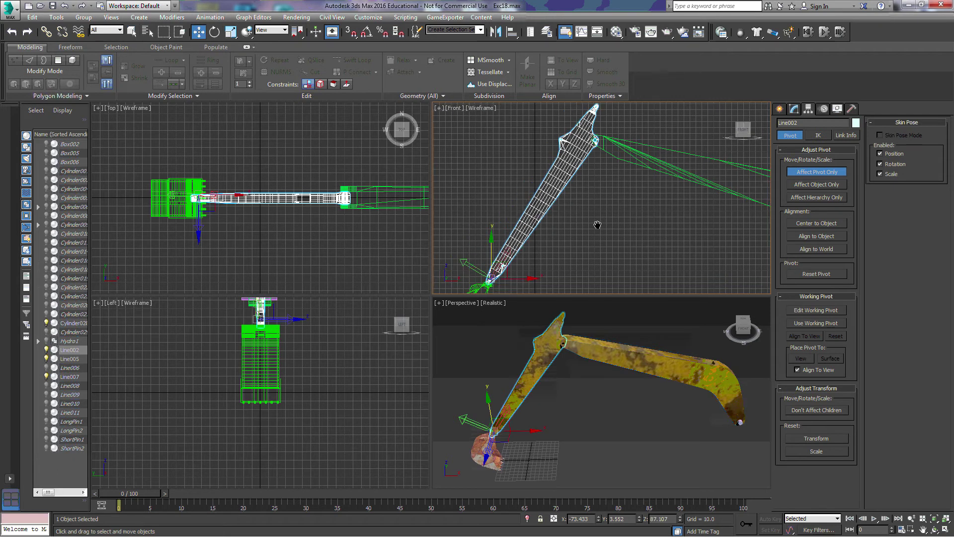
pyautogui.moveTo(516, 263); pyautogui.dragTo(610, 125)
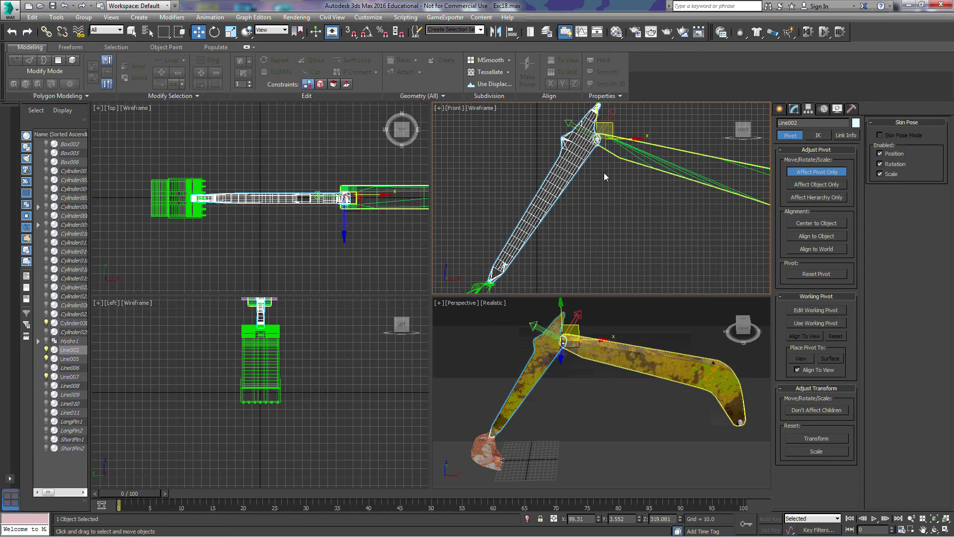
pyautogui.scroll(5, 604, 237)
pyautogui.scroll(4, 581, 240)
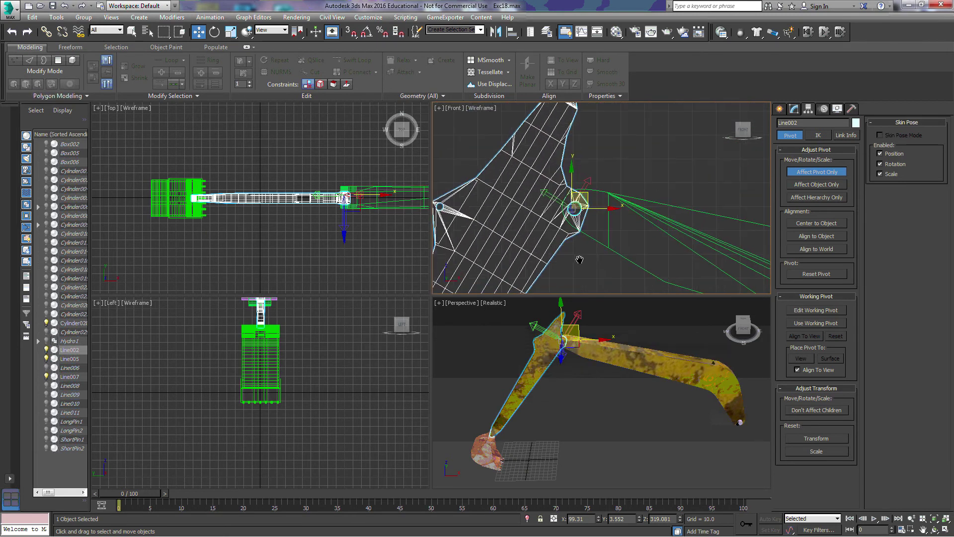
pyautogui.moveTo(601, 197); pyautogui.dragTo(608, 196)
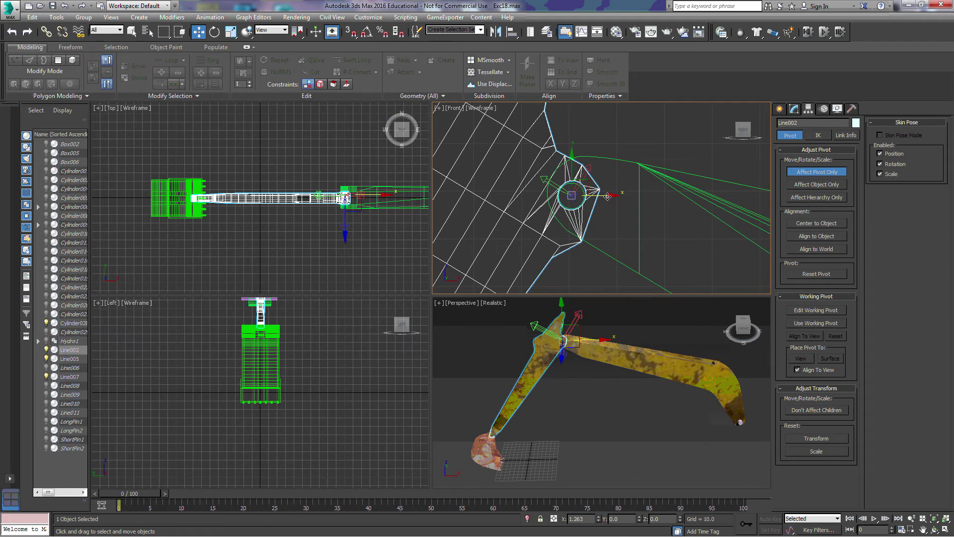
pyautogui.scroll(-5, 607, 196)
pyautogui.moveTo(577, 235); pyautogui.dragTo(568, 137, button='middle')
# - Move the bucket Line007's pivot onto its hinge and turn off Affect Pivot Only
pyautogui.click(518, 233)
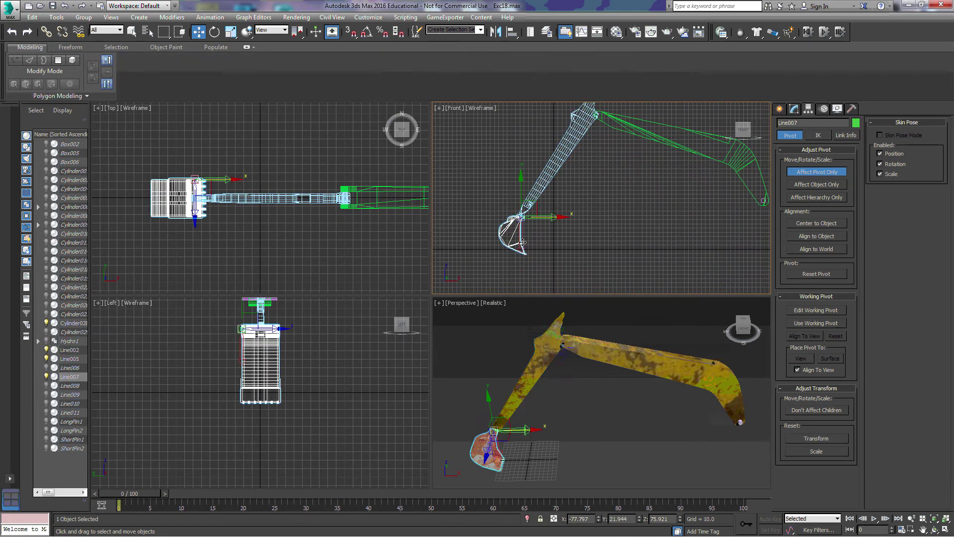
pyautogui.scroll(8, 545, 244)
pyautogui.scroll(-3, 643, 258)
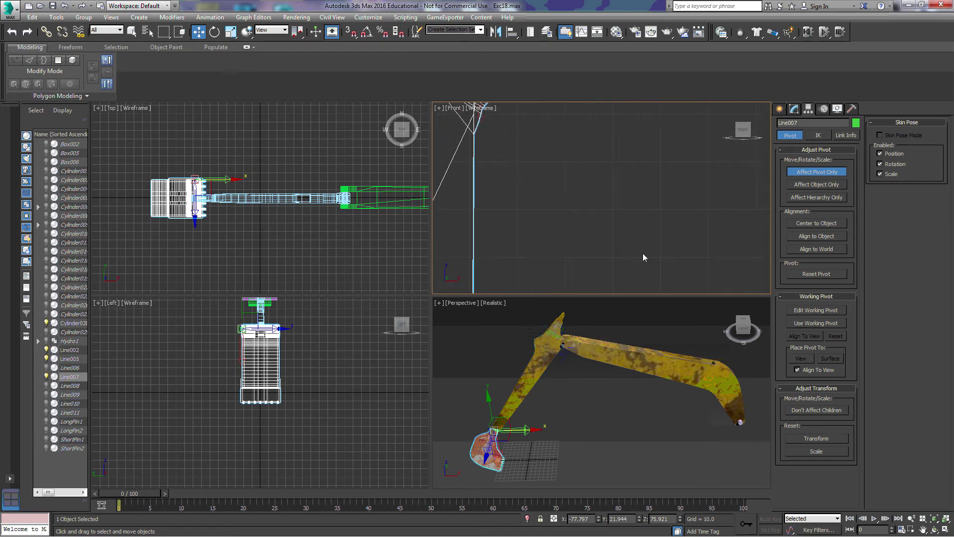
pyautogui.moveTo(615, 202); pyautogui.dragTo(641, 261, button='middle')
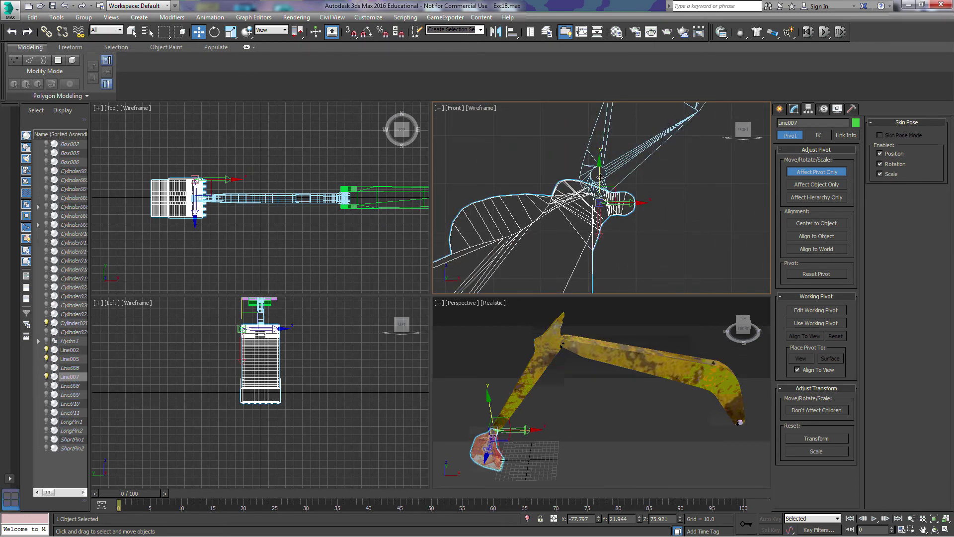
pyautogui.moveTo(600, 177); pyautogui.dragTo(601, 195, button='middle')
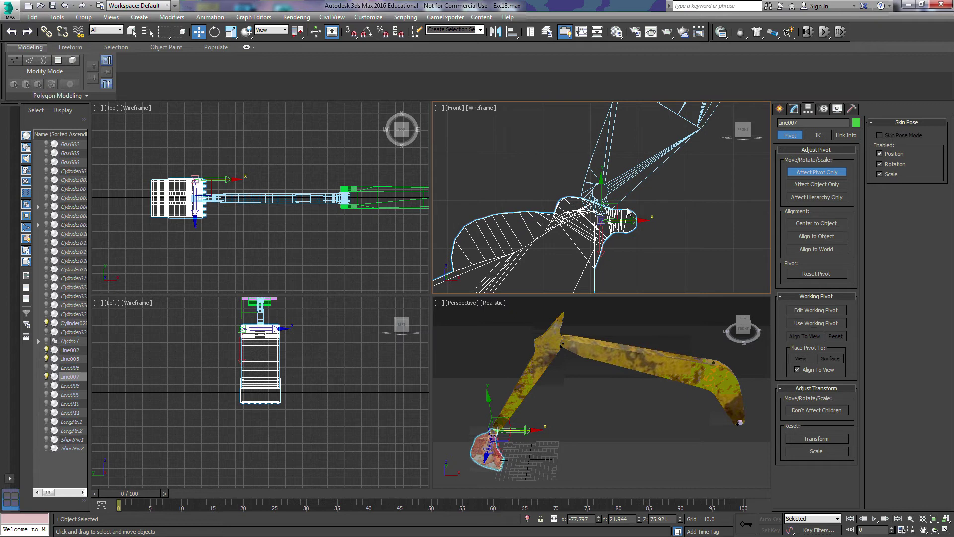
pyautogui.moveTo(602, 198); pyautogui.dragTo(627, 194)
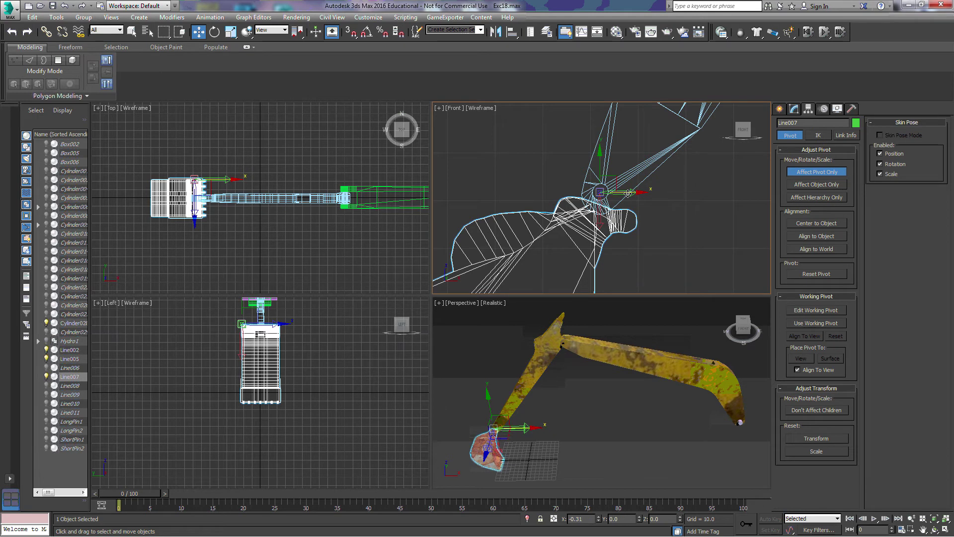
pyautogui.click(798, 175)
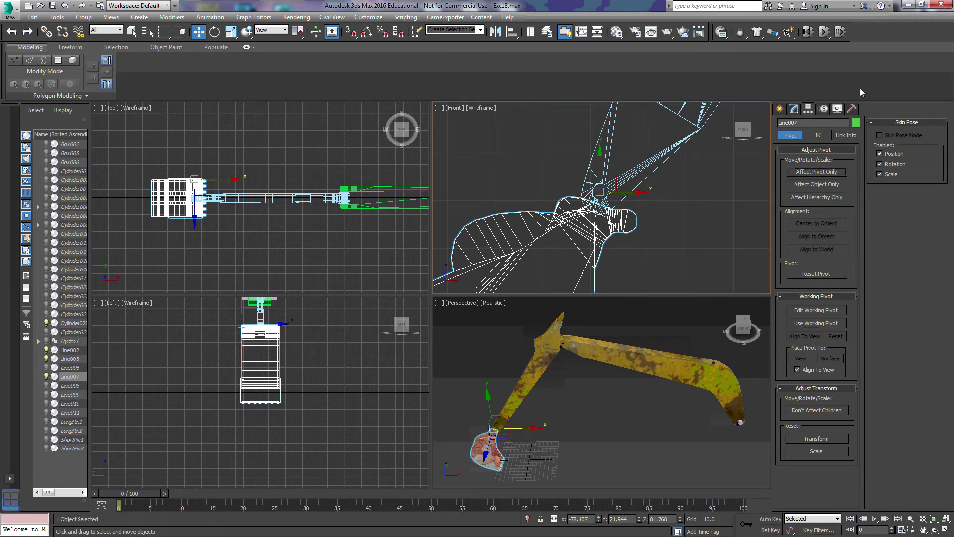
pyautogui.click(781, 108)
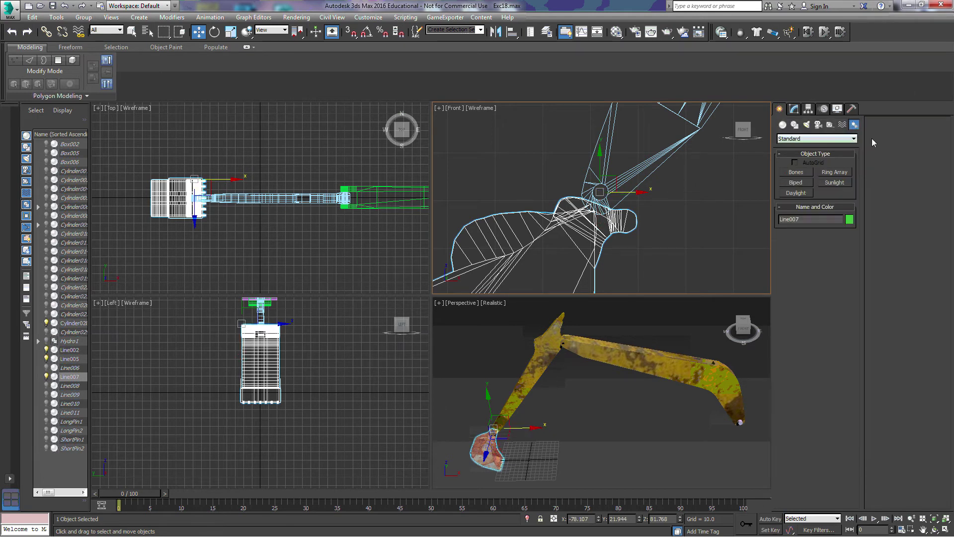
# - Draw the first bone from the outer arm's tip to the elbow joint
pyautogui.click(796, 171)
pyautogui.scroll(-6, 603, 199)
pyautogui.scroll(5, 705, 189)
pyautogui.scroll(-3, 630, 194)
pyautogui.moveTo(622, 213); pyautogui.dragTo(652, 220, button='middle')
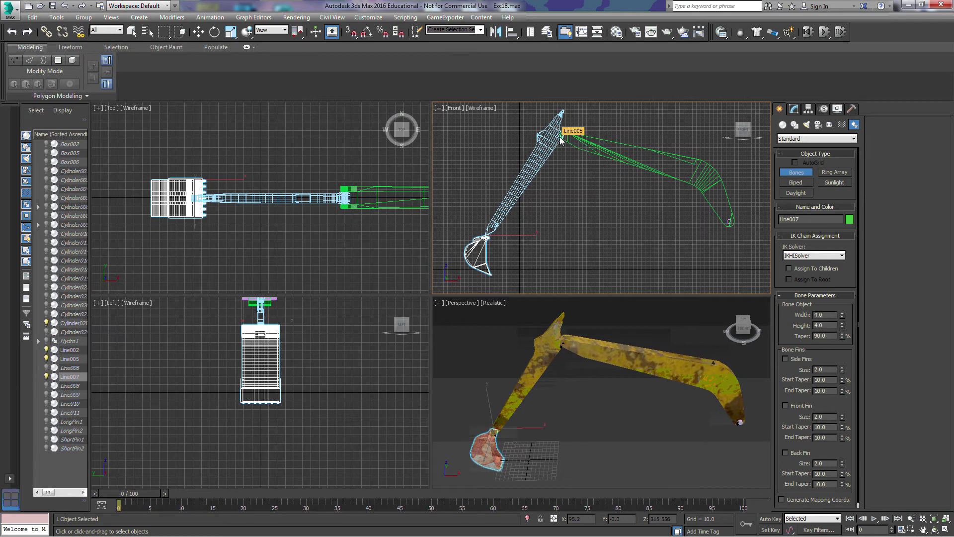
pyautogui.click(729, 224)
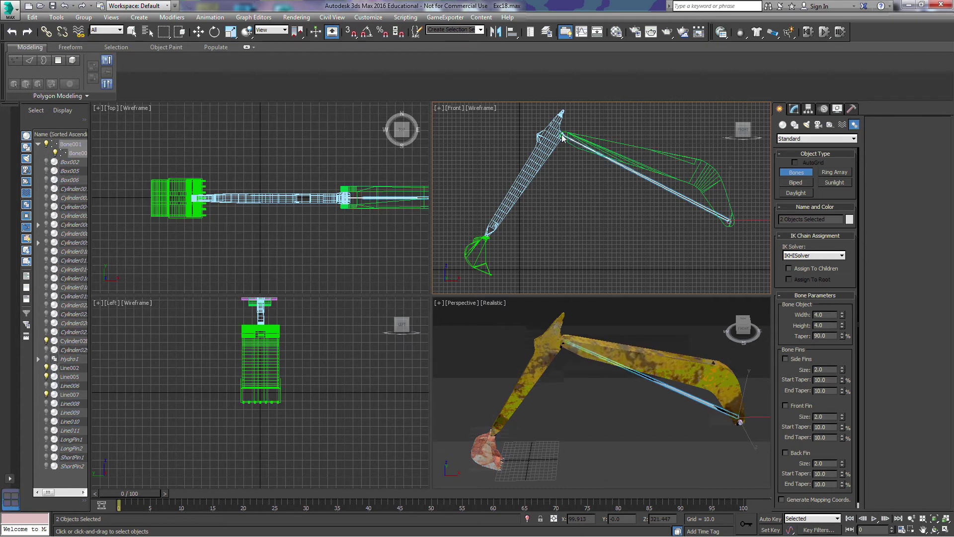
pyautogui.scroll(4, 564, 144)
pyautogui.moveTo(563, 145); pyautogui.dragTo(586, 190, button='middle')
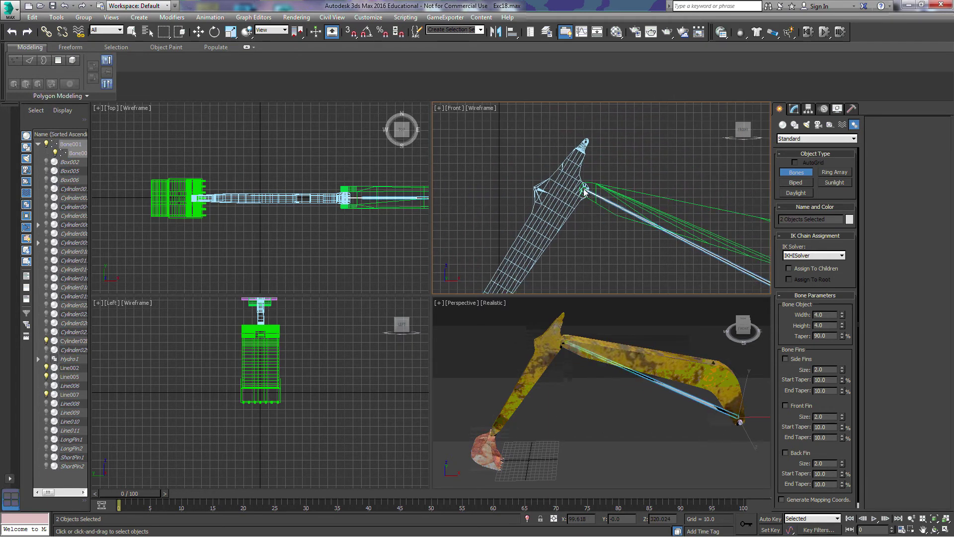
pyautogui.click(585, 193)
# - Extend the bone chain to the boom's lower joint and below the bucket hinge
pyautogui.moveTo(584, 192); pyautogui.dragTo(527, 255, button='middle')
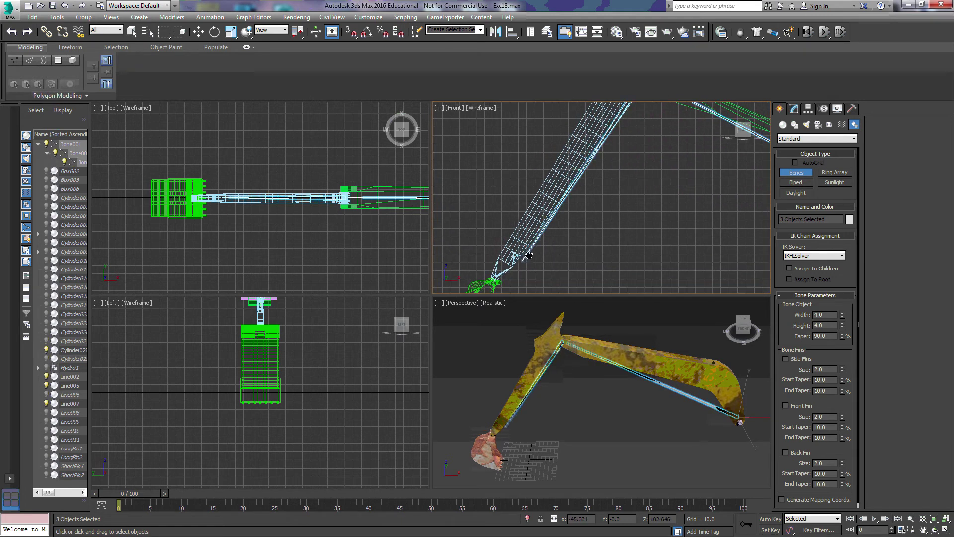
pyautogui.scroll(6, 550, 207)
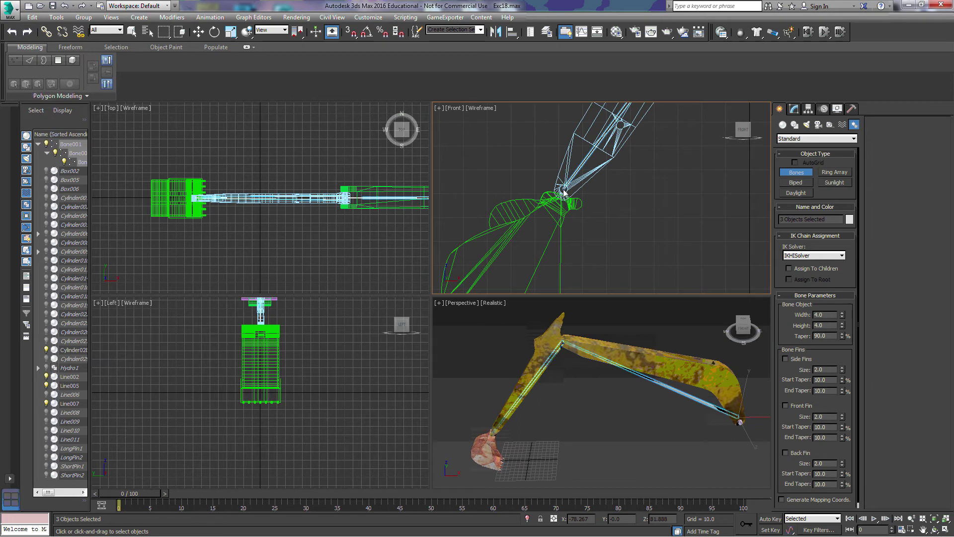
pyautogui.click(564, 193)
pyautogui.moveTo(549, 244); pyautogui.dragTo(566, 120, button='middle')
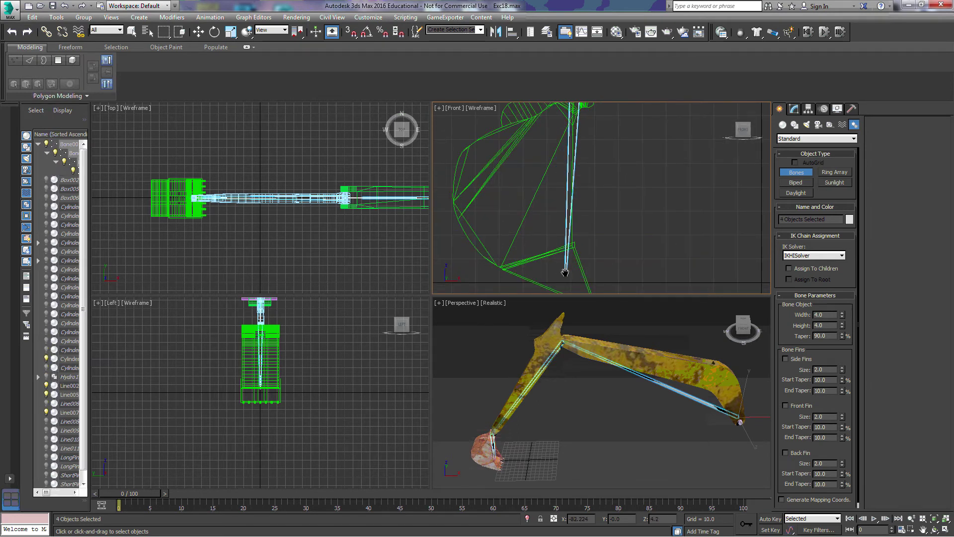
pyautogui.moveTo(565, 270); pyautogui.dragTo(565, 238, button='middle')
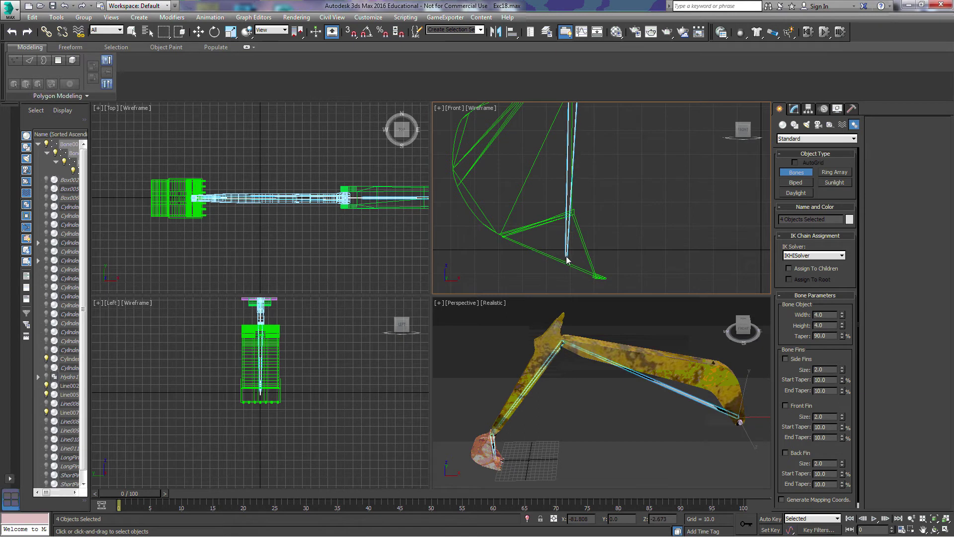
pyautogui.click(567, 255)
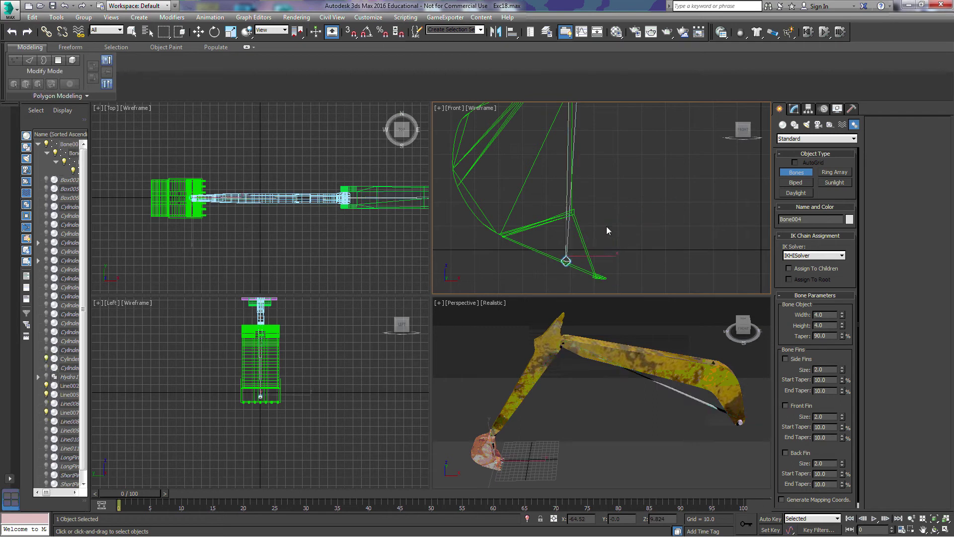
pyautogui.moveTo(628, 215); pyautogui.dragTo(605, 223, button='middle')
pyautogui.moveTo(685, 156); pyautogui.dragTo(608, 232, button='middle')
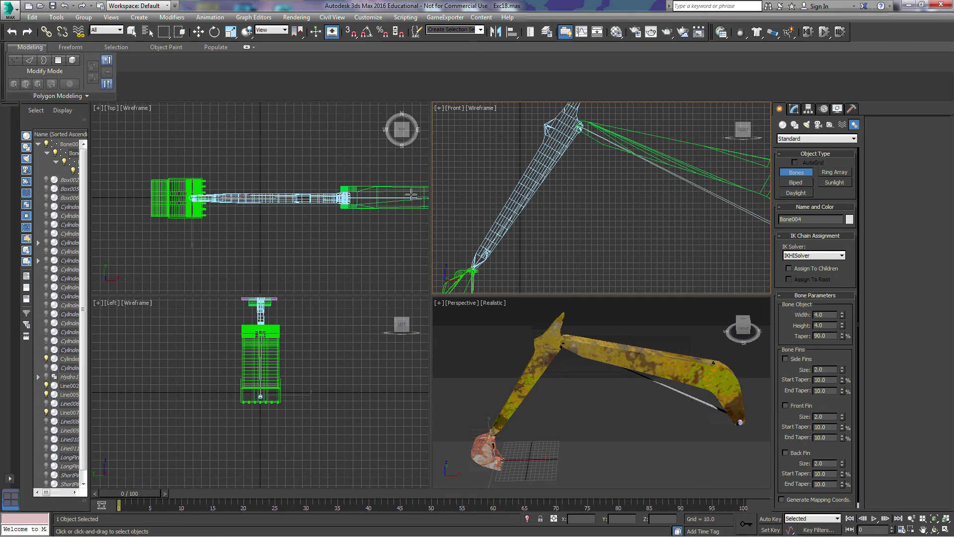
pyautogui.moveTo(288, 183); pyautogui.dragTo(227, 182, button='middle')
pyautogui.scroll(4, 322, 186)
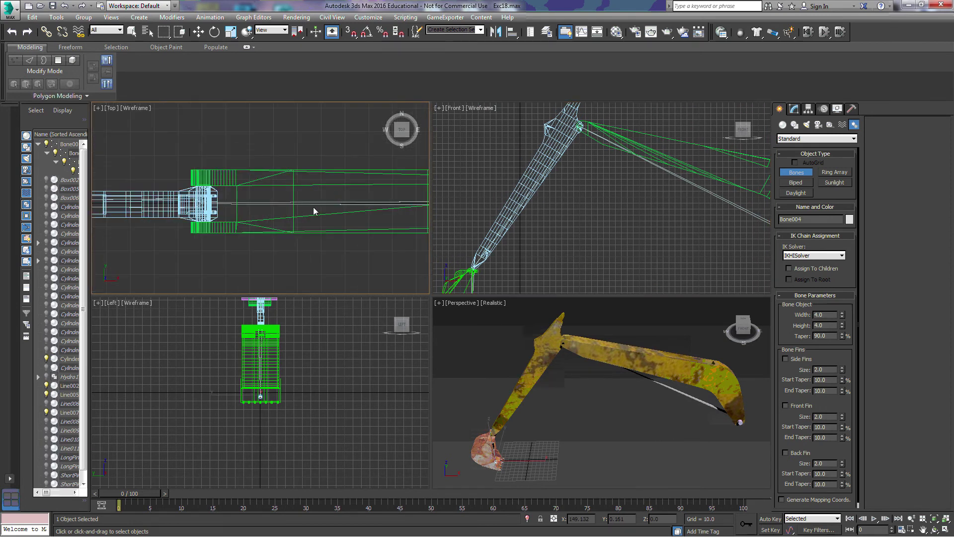
pyautogui.scroll(-5, 244, 167)
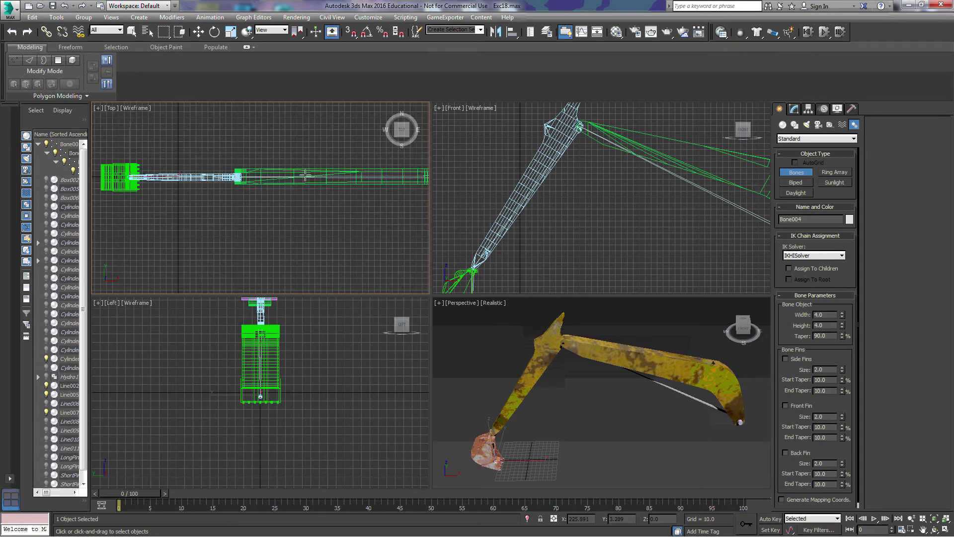
pyautogui.moveTo(329, 354); pyautogui.dragTo(334, 402, button='middle')
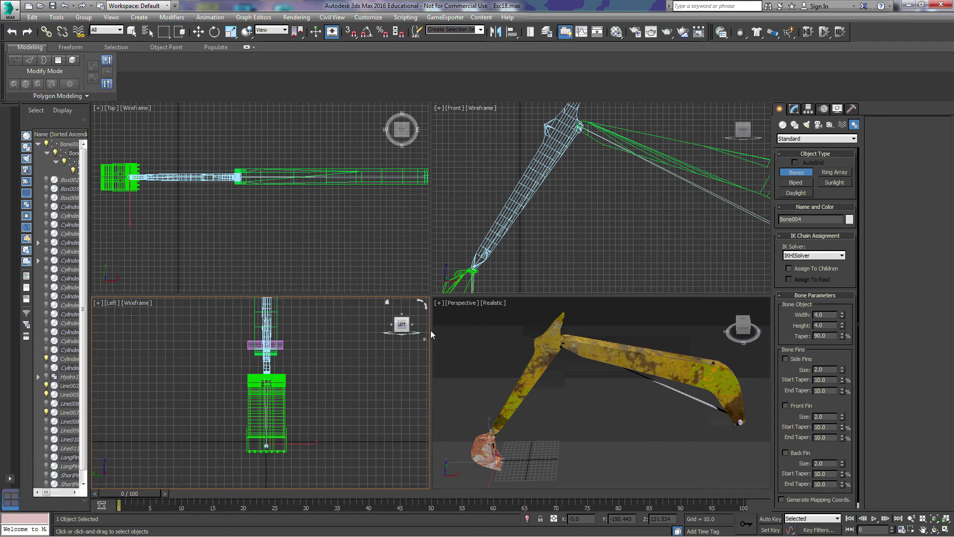
pyautogui.moveTo(640, 249); pyautogui.dragTo(610, 280, button='middle')
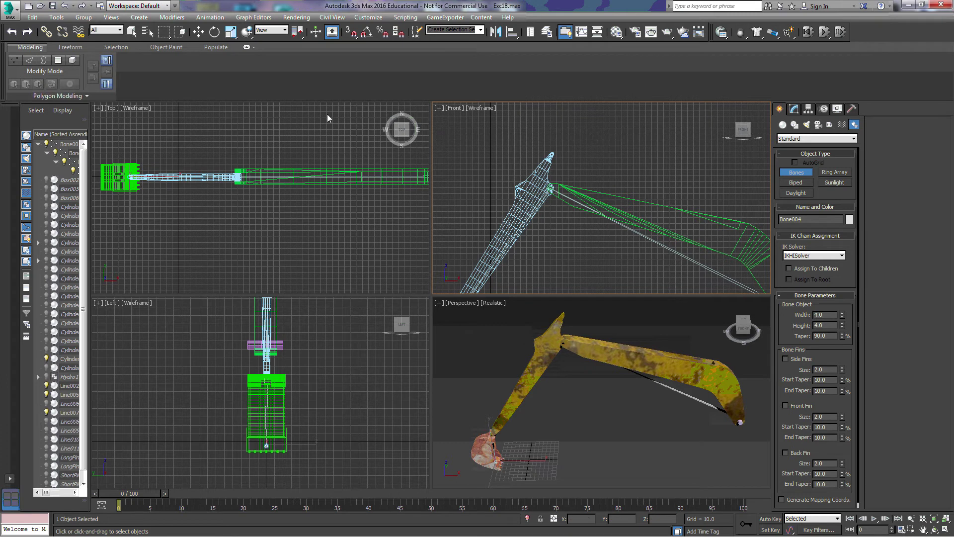
# - Exit bone creation and add a Skin modifier to the outer arm Line005
pyautogui.click(131, 31)
pyautogui.click(644, 199)
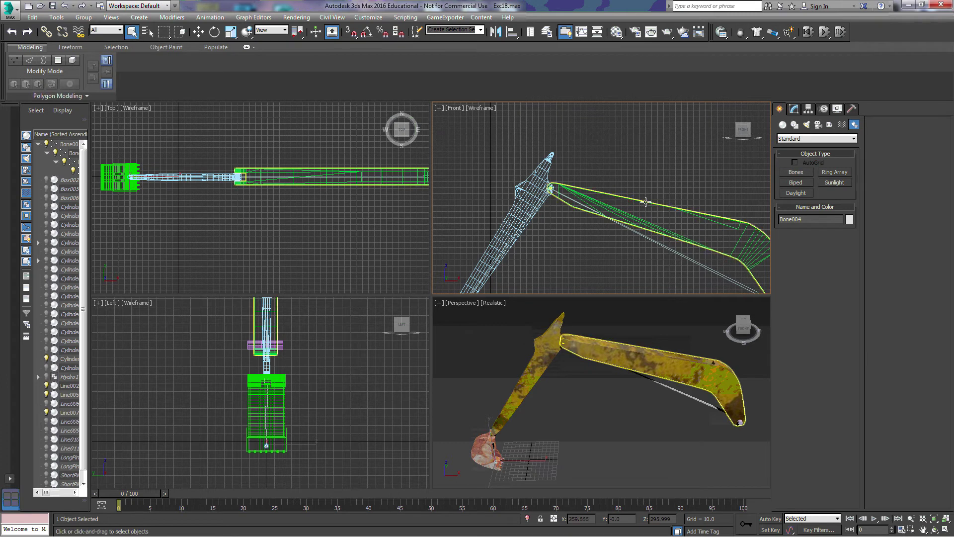
pyautogui.click(794, 109)
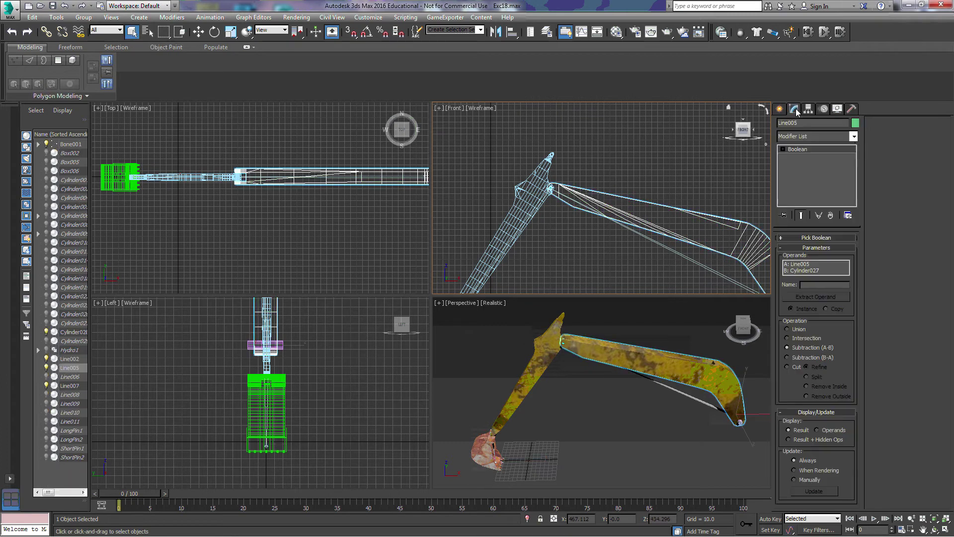
pyautogui.click(853, 137)
pyautogui.moveTo(855, 162); pyautogui.dragTo(855, 319)
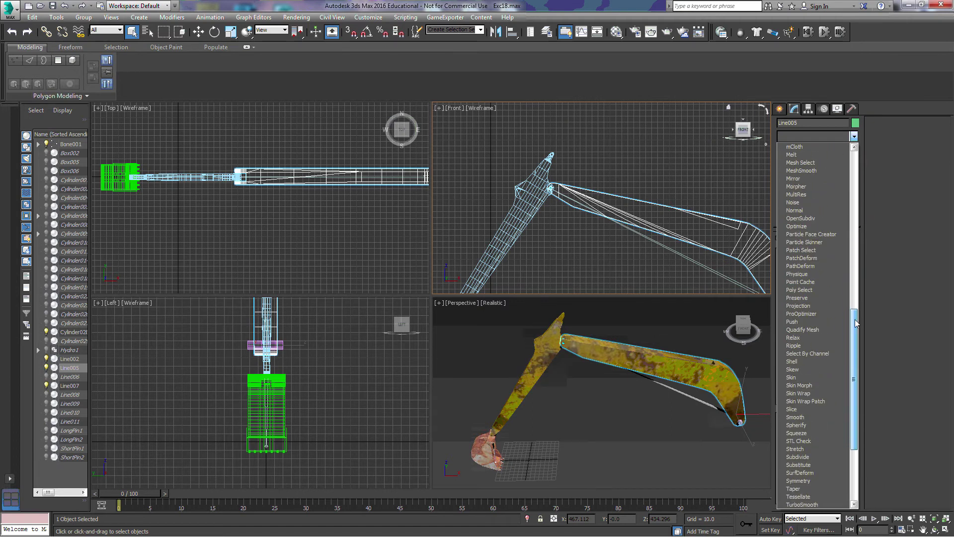
pyautogui.click(818, 378)
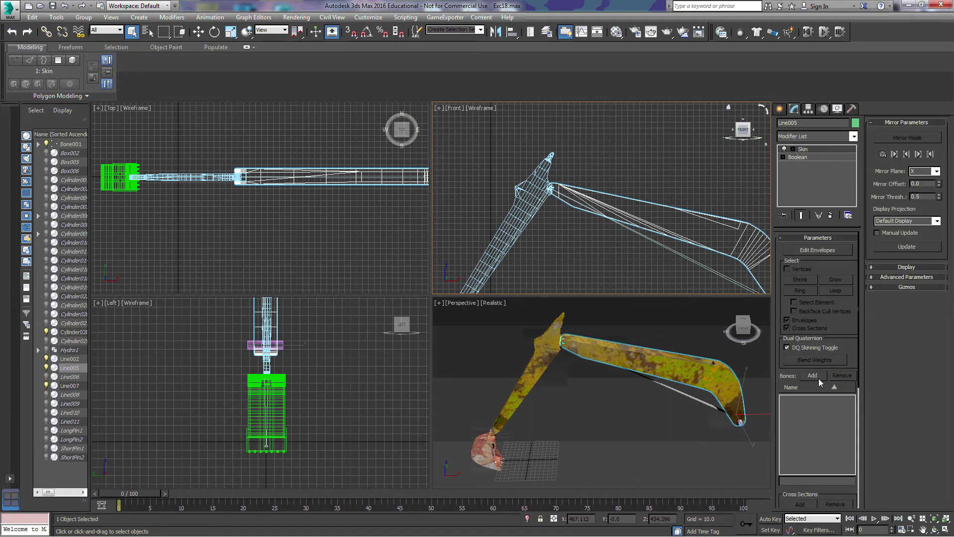
# - Add a Skin modifier to the boom Line002
pyautogui.click(509, 231)
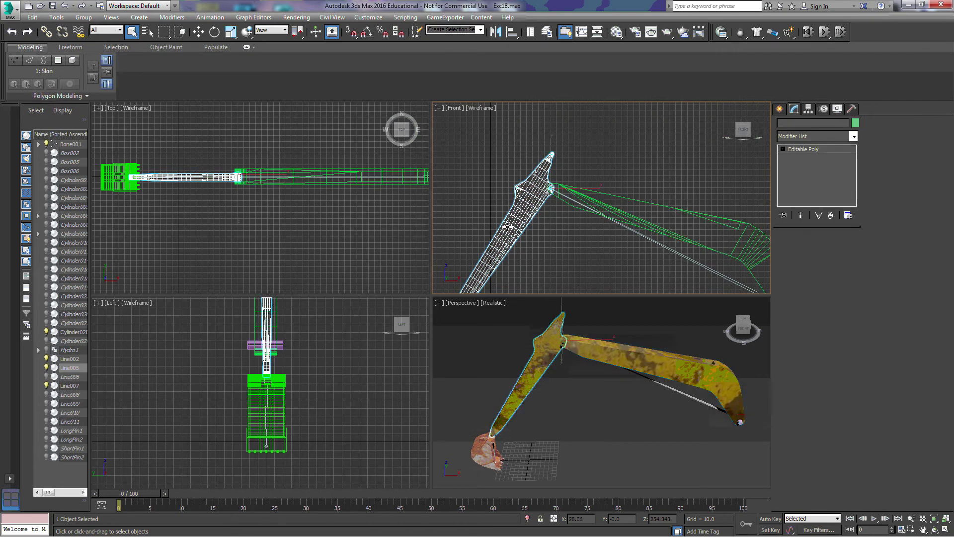
pyautogui.click(856, 136)
pyautogui.moveTo(854, 163); pyautogui.dragTo(854, 423)
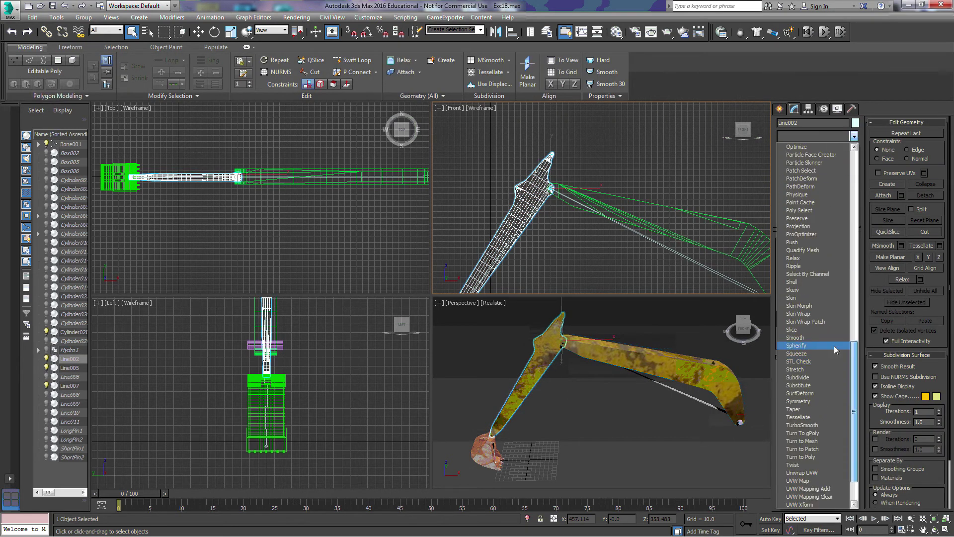
pyautogui.click(820, 300)
pyautogui.scroll(-3, 609, 192)
# - Add a Skin modifier to the bucket mesh Line007
pyautogui.click(559, 218)
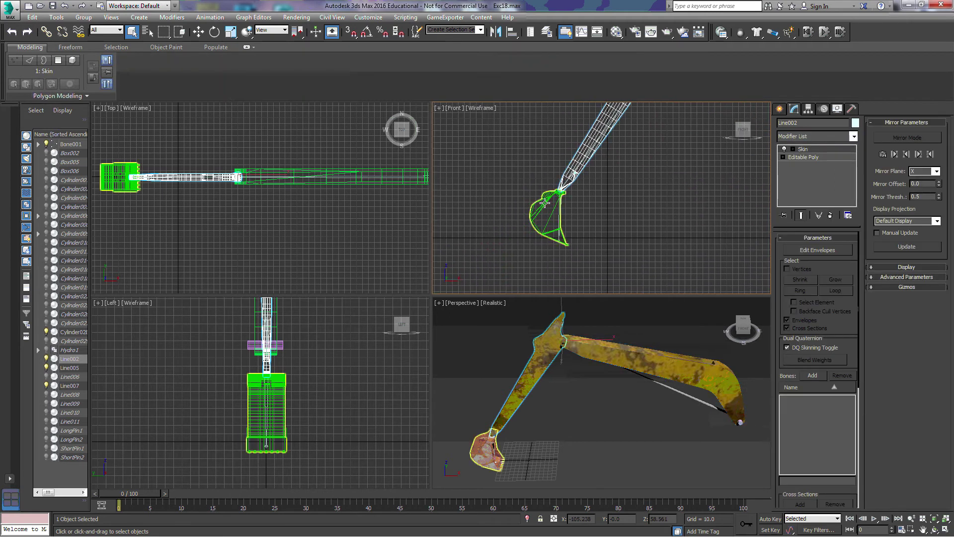
pyautogui.click(854, 137)
pyautogui.moveTo(854, 168); pyautogui.dragTo(836, 352)
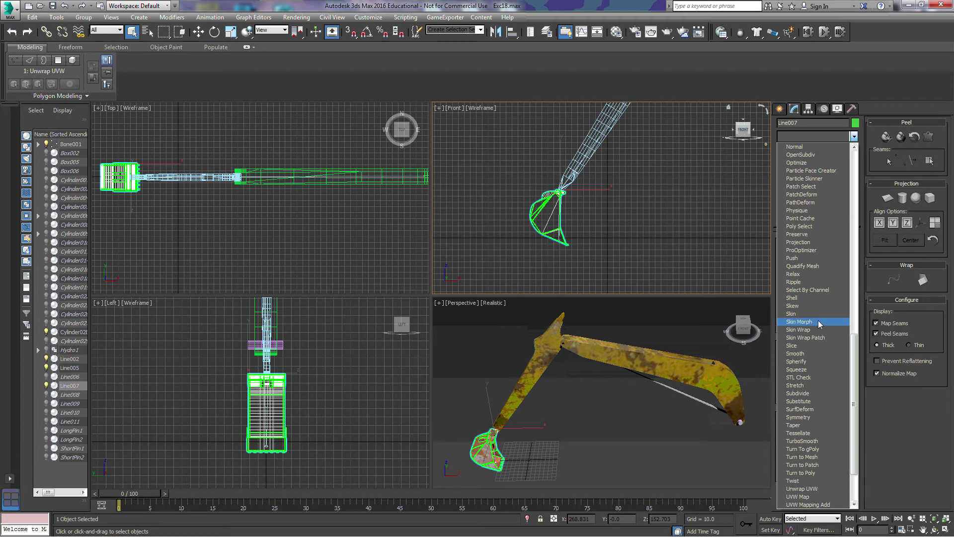
pyautogui.click(795, 314)
pyautogui.scroll(-3, 666, 205)
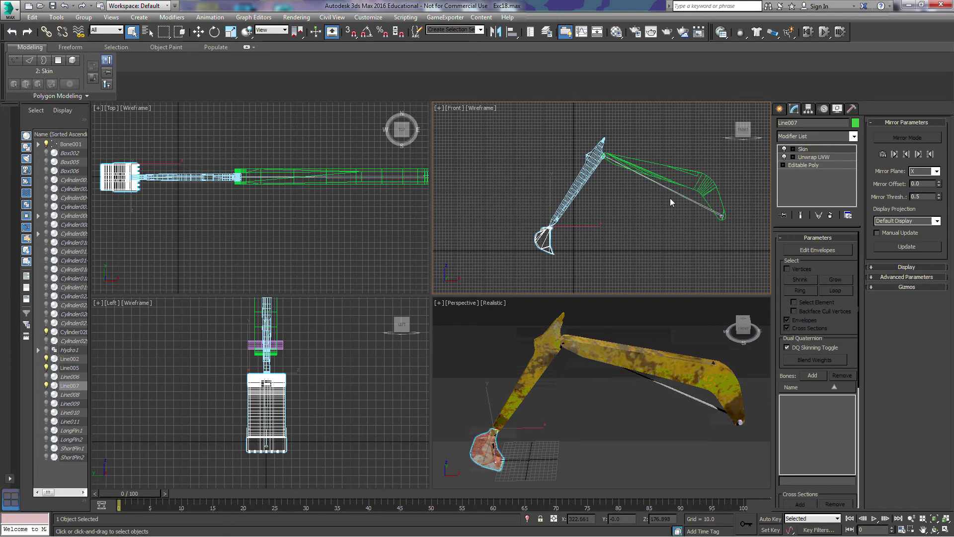
# - Check Bone001 and Bone002 along the arm in the Front view
pyautogui.click(670, 197)
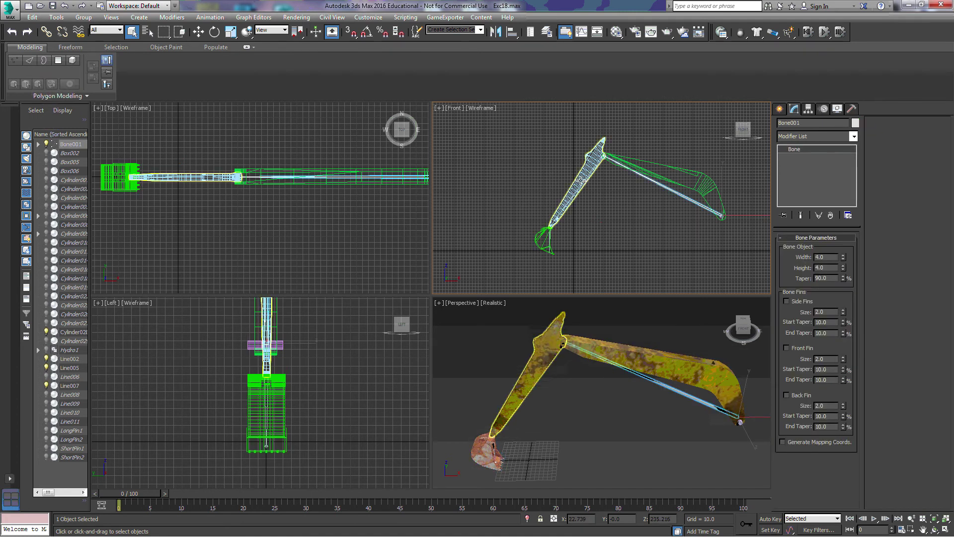
pyautogui.scroll(10, 611, 207)
pyautogui.click(509, 184)
pyautogui.scroll(-6, 596, 183)
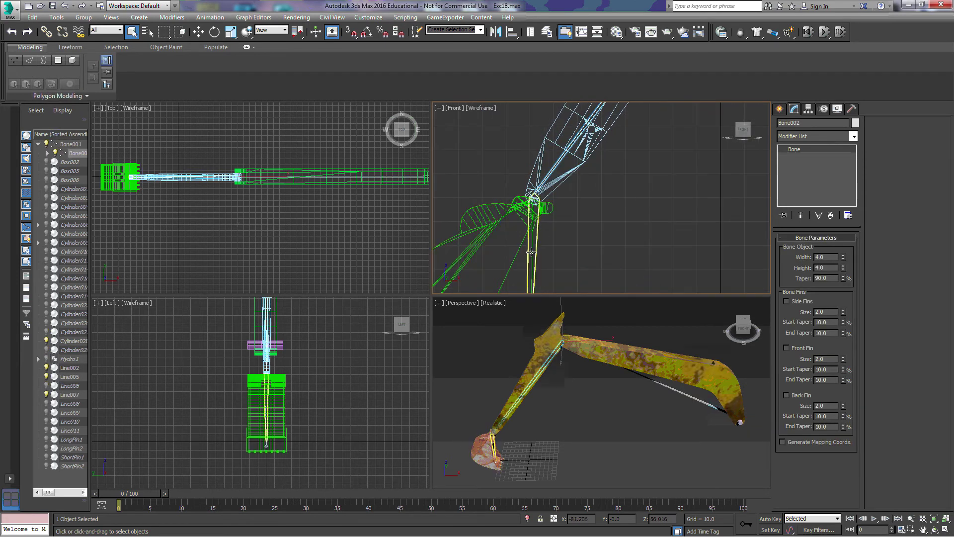
pyautogui.scroll(-8, 595, 275)
pyautogui.moveTo(705, 183); pyautogui.dragTo(561, 224, button='middle')
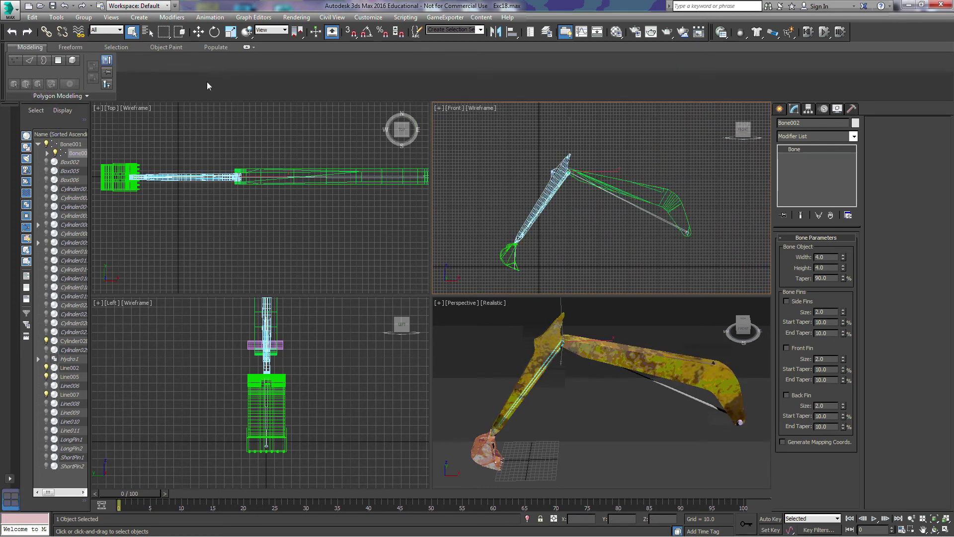
# - Set the Selection Filter to Bone and check Bone001, Bone003 and Bone002
pyautogui.click(107, 31)
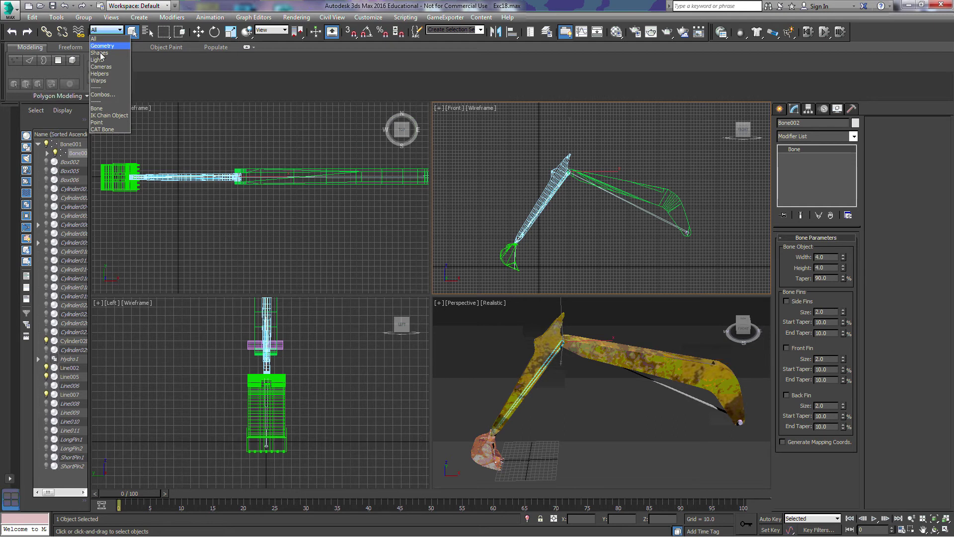
pyautogui.click(100, 108)
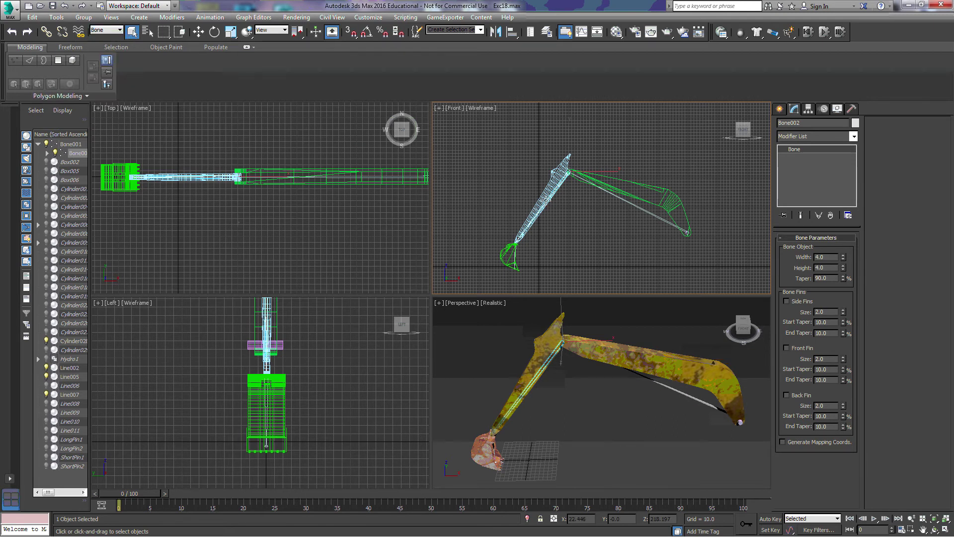
pyautogui.click(608, 191)
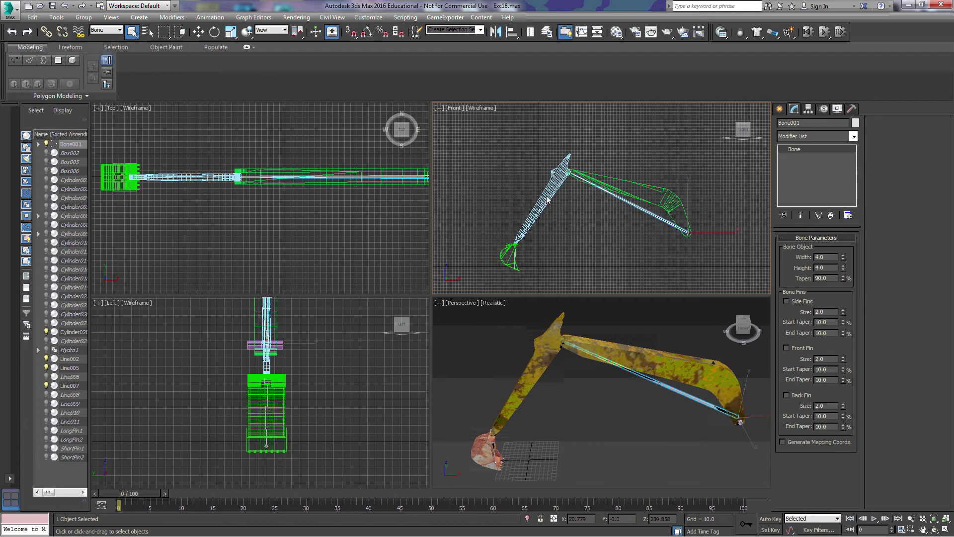
pyautogui.click(514, 265)
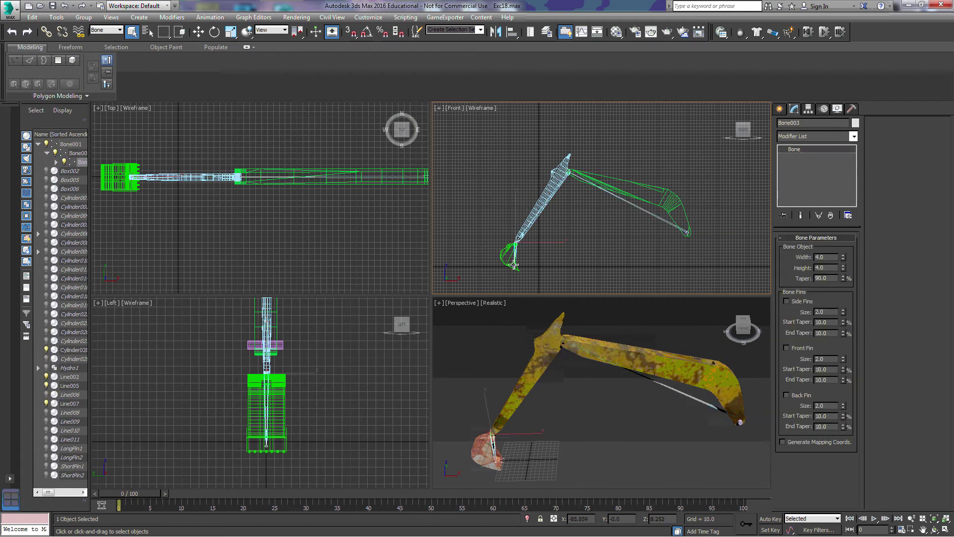
pyautogui.click(653, 190)
pyautogui.click(638, 212)
# - Return the Selection Filter to All and select the mesh Line005
pyautogui.click(98, 29)
pyautogui.click(100, 37)
pyautogui.scroll(5, 575, 252)
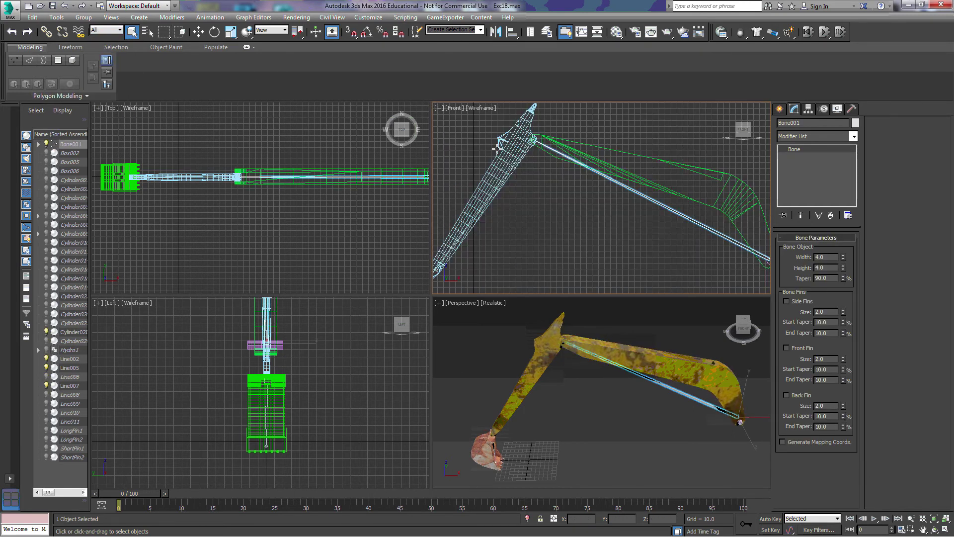
pyautogui.click(634, 156)
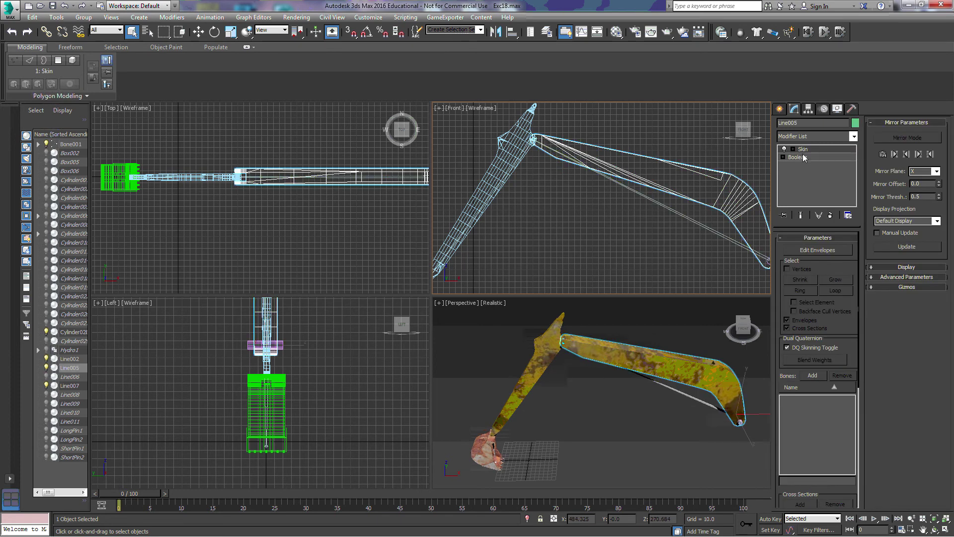
# - Add Bone001 to Line005's Skin modifier from the expanded bone list
pyautogui.click(813, 376)
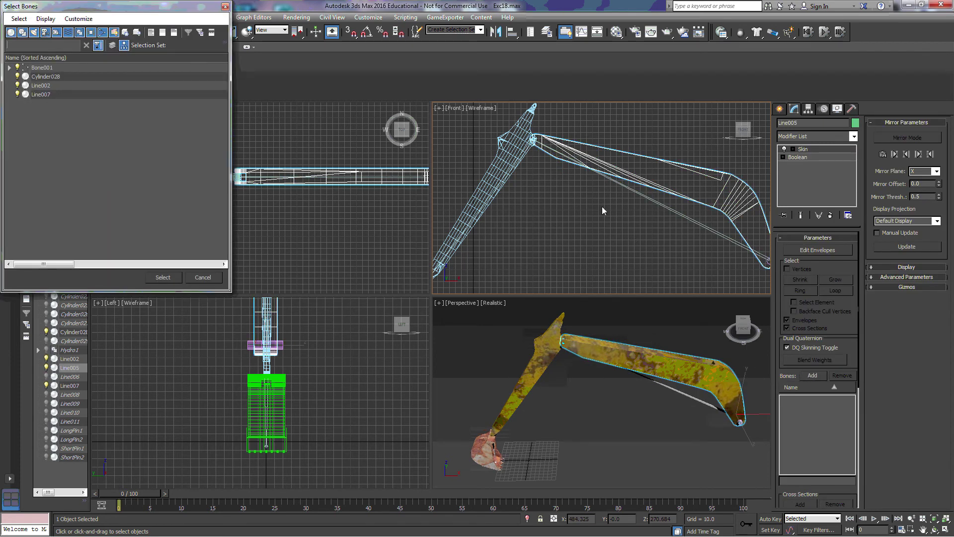
pyautogui.click(45, 20)
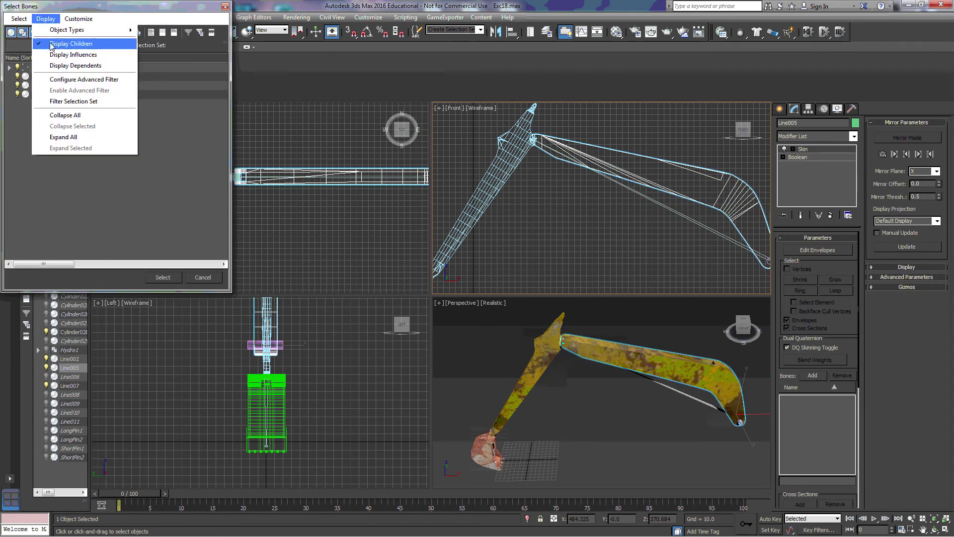
pyautogui.click(63, 137)
pyautogui.click(49, 70)
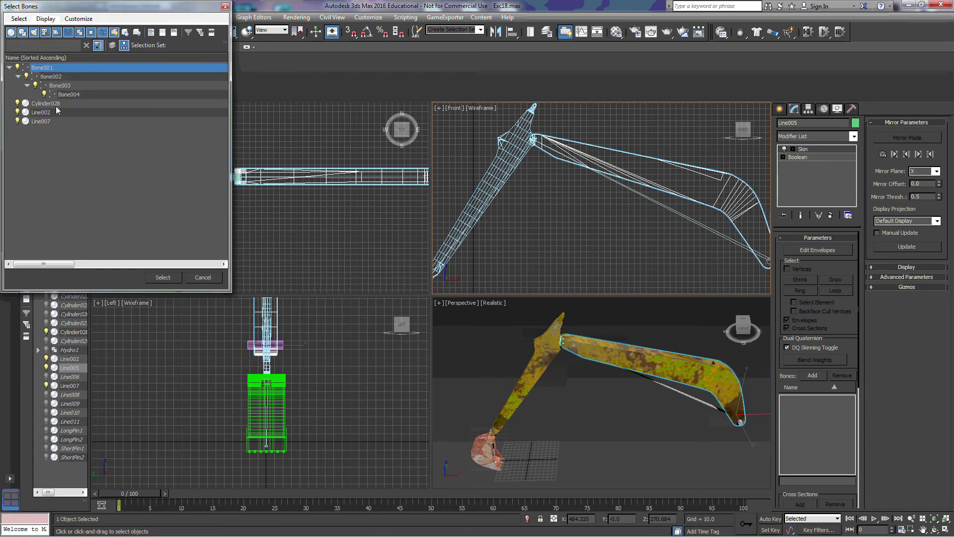
pyautogui.click(170, 279)
# - Select the boom mesh Line002 and add Bone002 to its Skin modifier
pyautogui.moveTo(541, 253); pyautogui.dragTo(616, 244, button='middle')
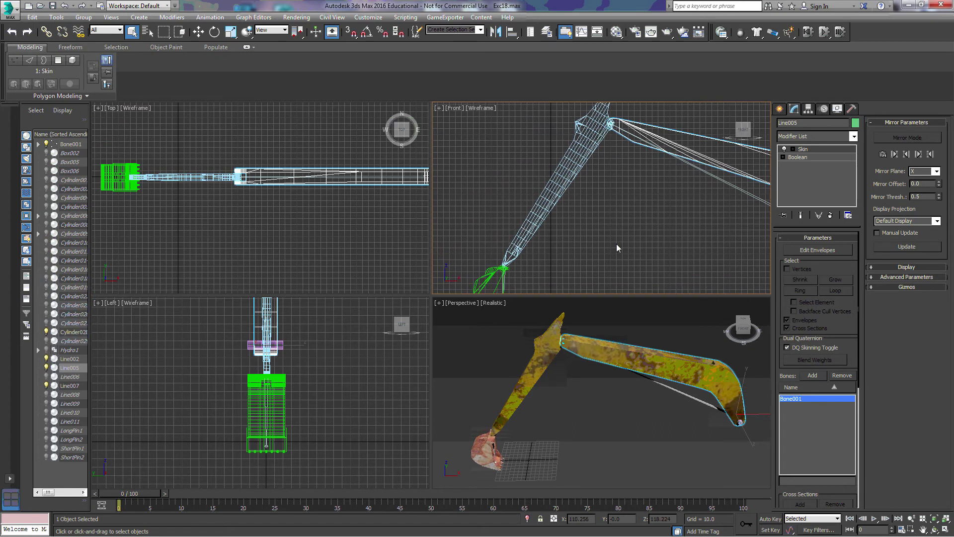
pyautogui.click(553, 187)
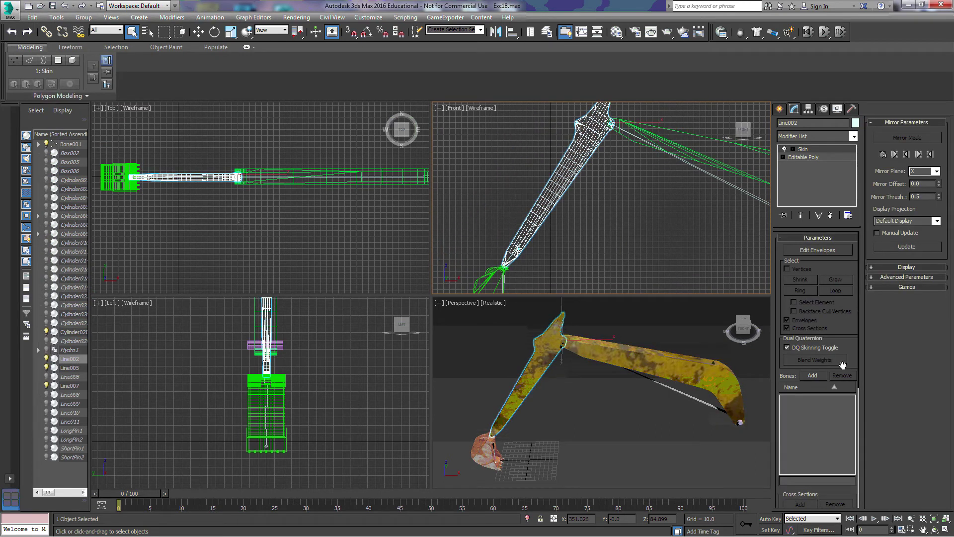
pyautogui.click(813, 375)
pyautogui.click(46, 19)
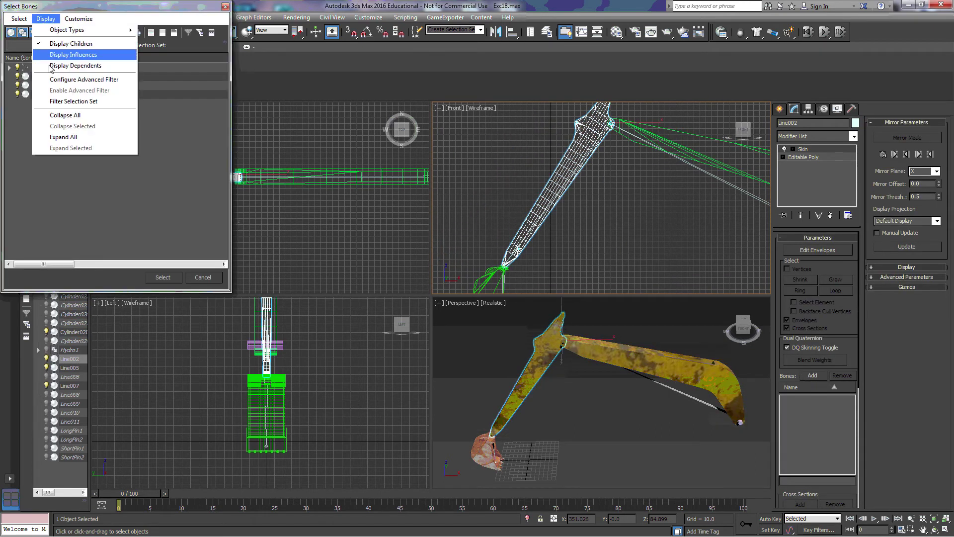
pyautogui.click(73, 133)
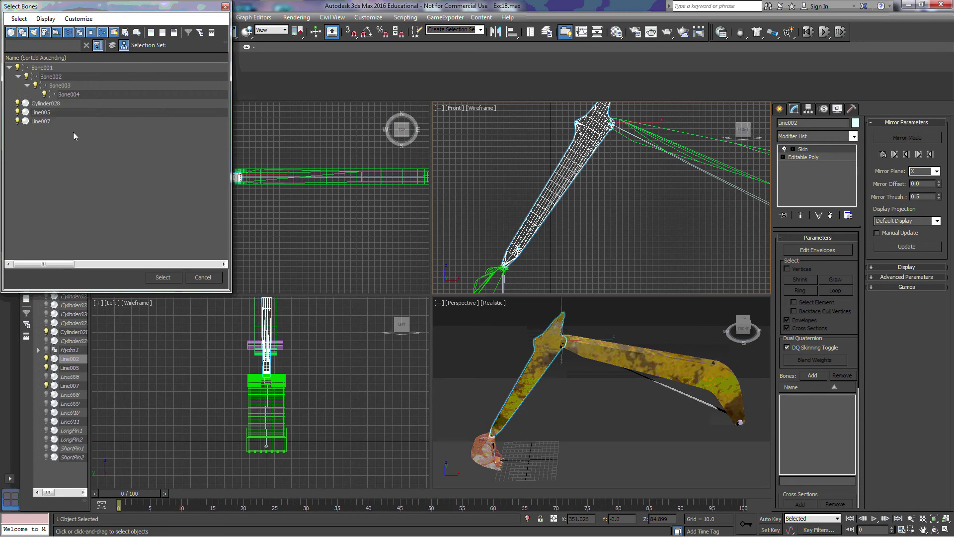
pyautogui.click(59, 77)
pyautogui.click(163, 278)
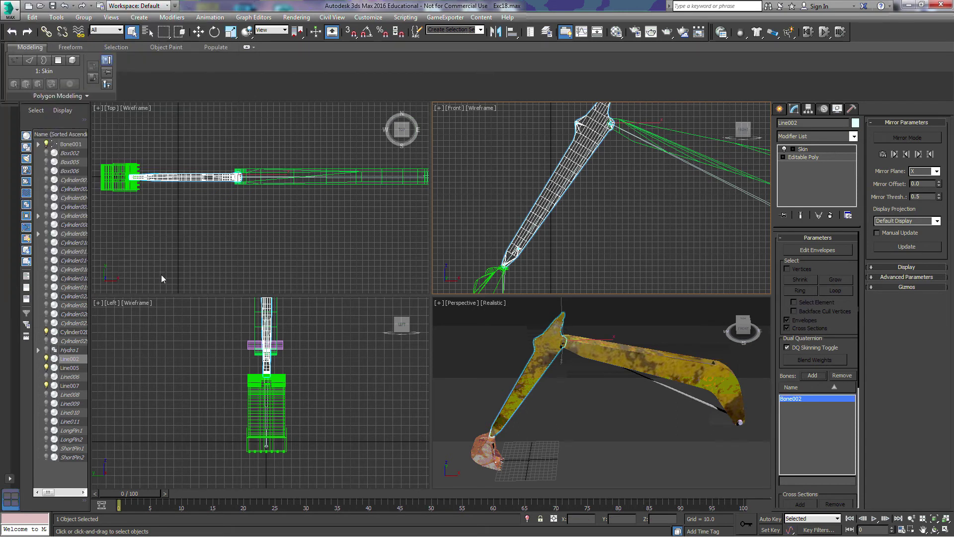
# - Select the bucket mesh Line007 and add Bone003 to its Skin modifier
pyautogui.moveTo(539, 255); pyautogui.dragTo(526, 218, button='middle')
pyautogui.click(526, 217)
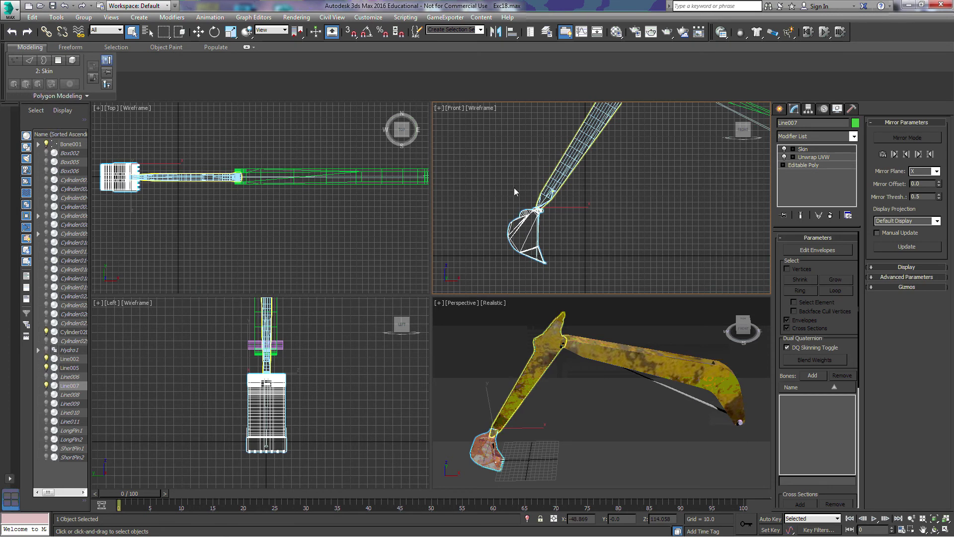
pyautogui.click(811, 376)
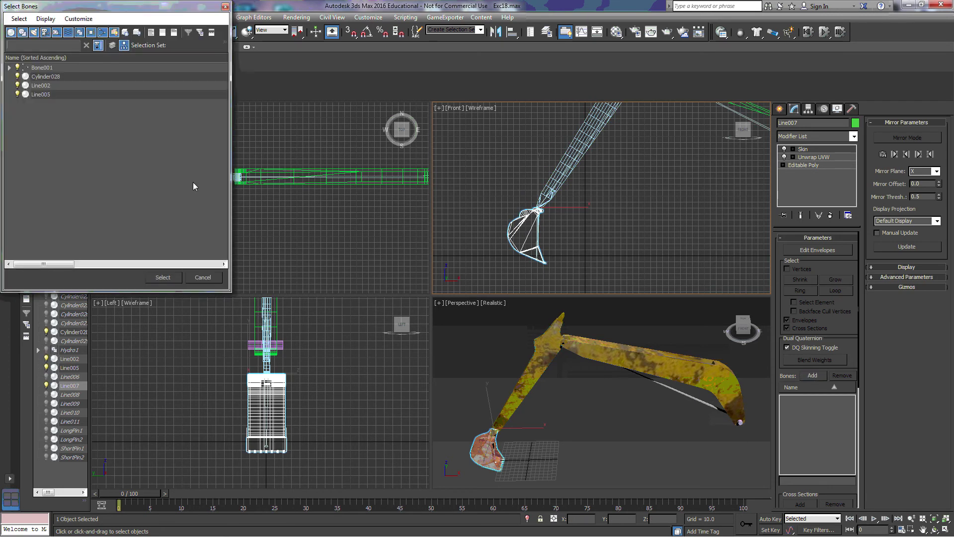
pyautogui.click(46, 18)
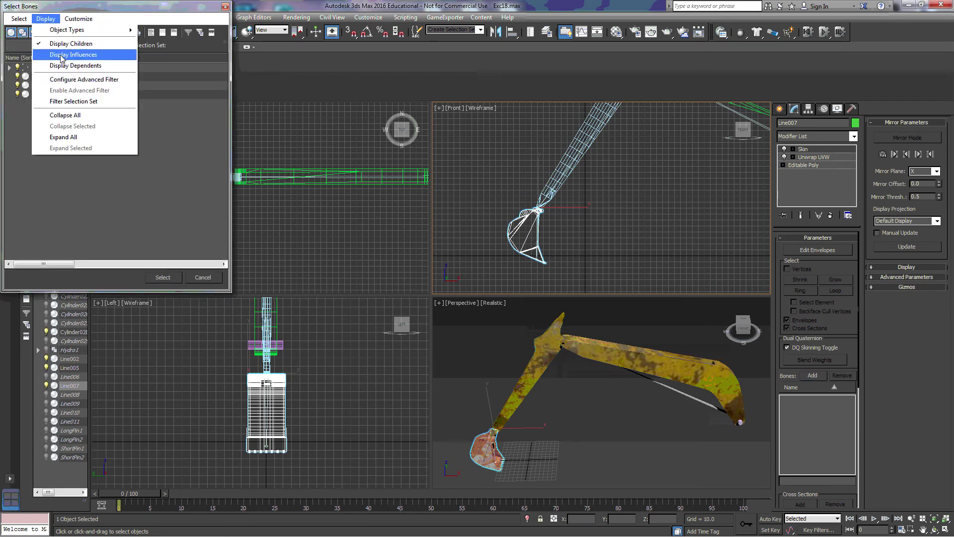
pyautogui.click(73, 137)
pyautogui.click(75, 85)
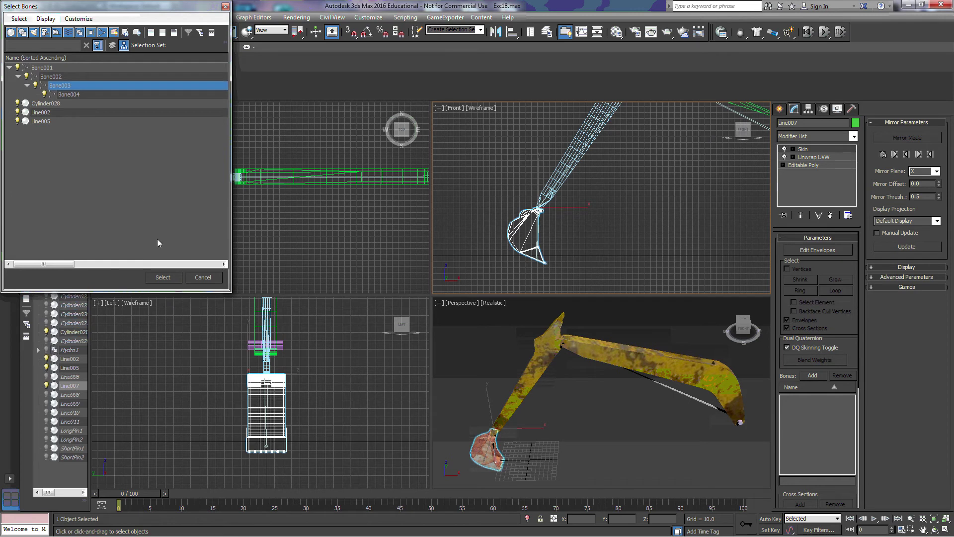
pyautogui.click(163, 277)
pyautogui.scroll(3, 642, 222)
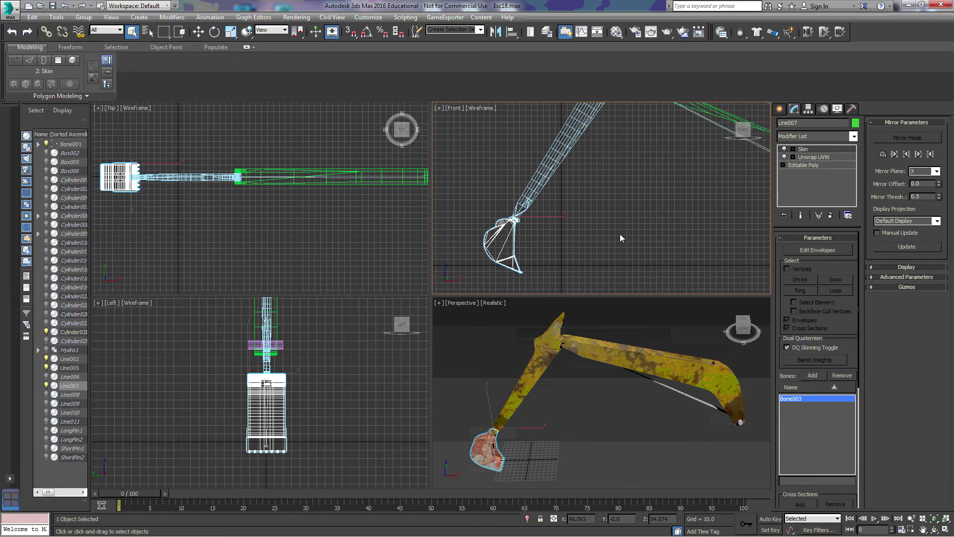
pyautogui.scroll(-3, 624, 231)
pyautogui.scroll(-2, 569, 252)
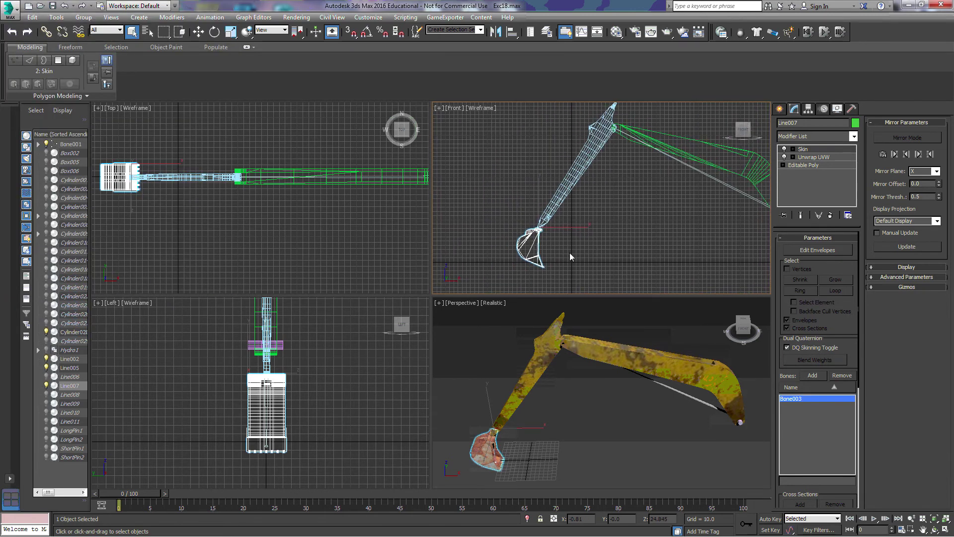
# - Limit selection to Bones, then select and move Bone003 to shift the bucket end
pyautogui.click(106, 30)
pyautogui.click(97, 109)
pyautogui.click(609, 241)
pyautogui.click(538, 249)
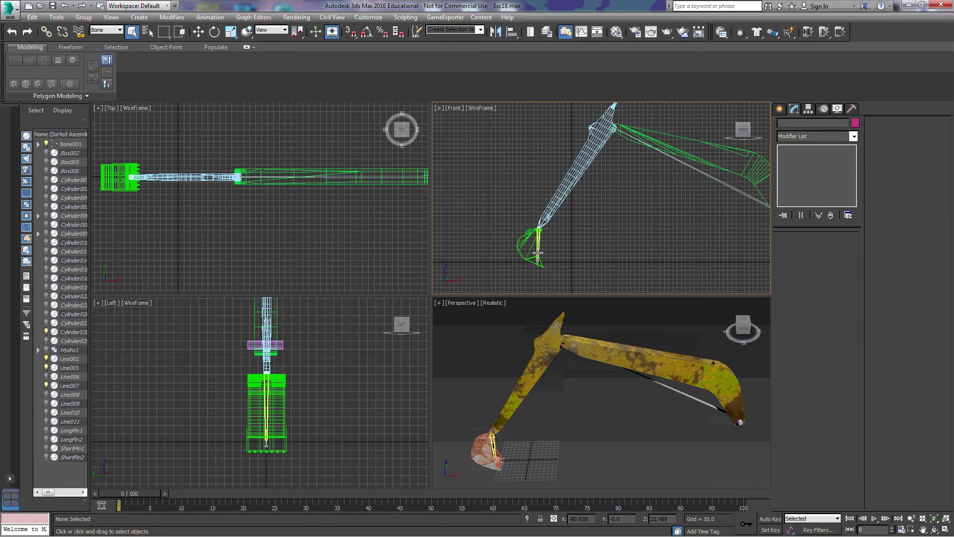
pyautogui.click(202, 31)
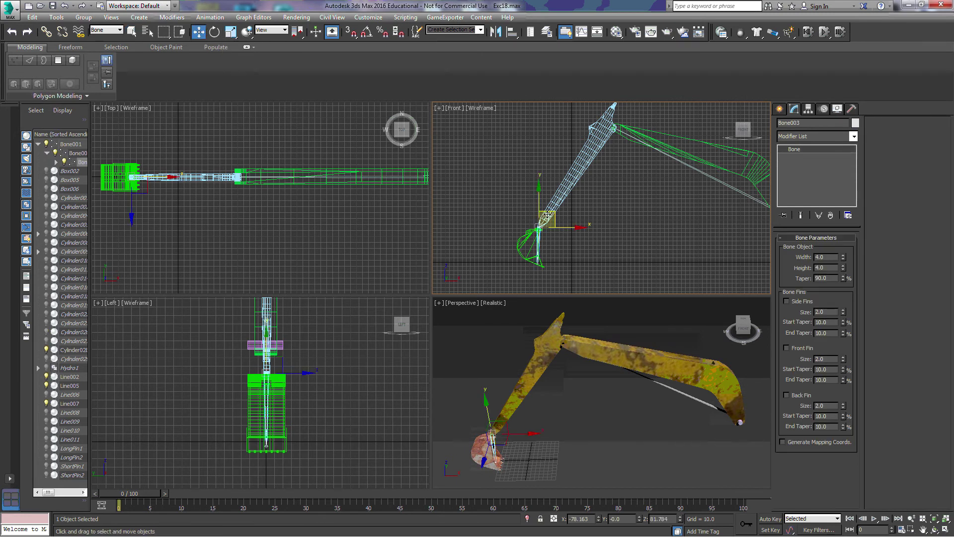
pyautogui.moveTo(573, 230)
pyautogui.mouseDown()
pyautogui.moveTo(535, 215)
pyautogui.moveTo(568, 224)
pyautogui.mouseUp()
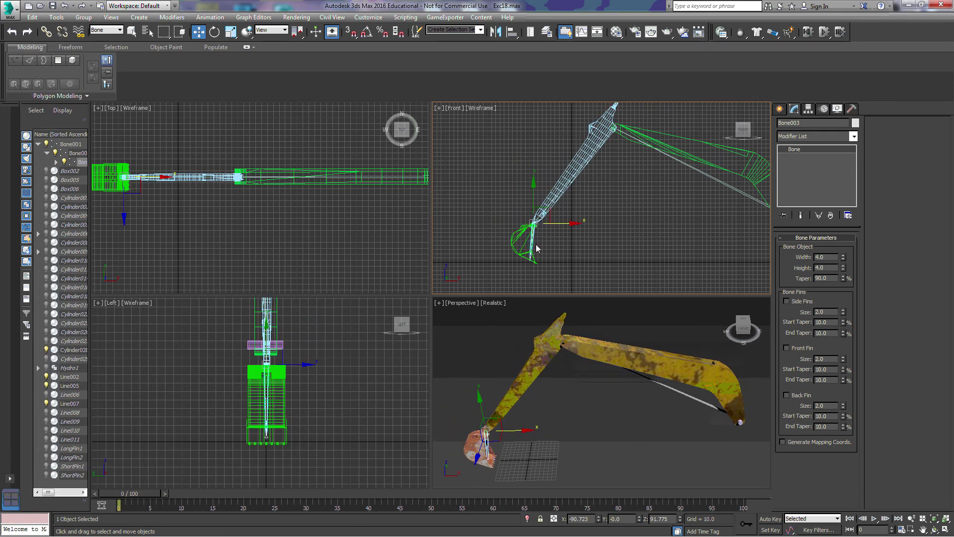
# - Move Bone002 and Bone003 to bend the arm and bucket, then deselect everything
pyautogui.click(576, 170)
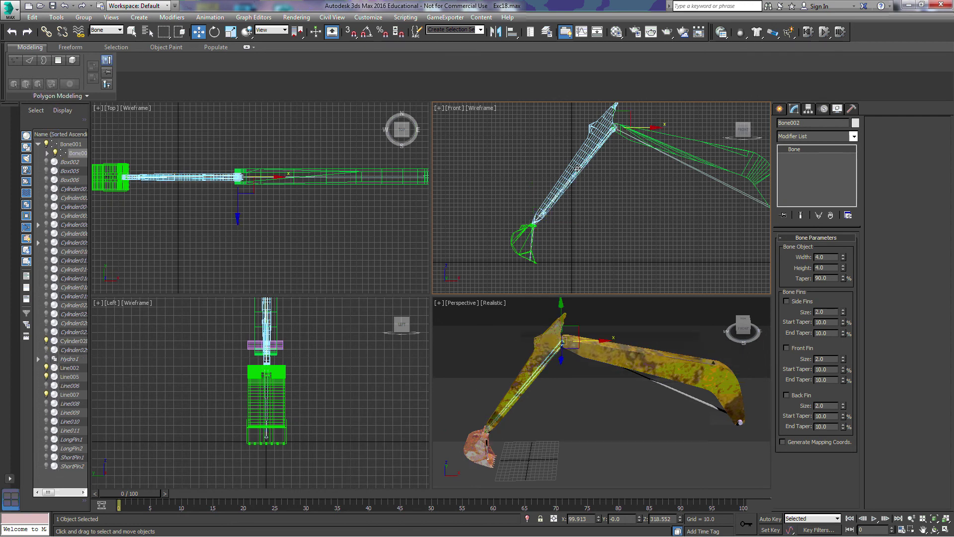
pyautogui.moveTo(616, 130); pyautogui.dragTo(622, 179)
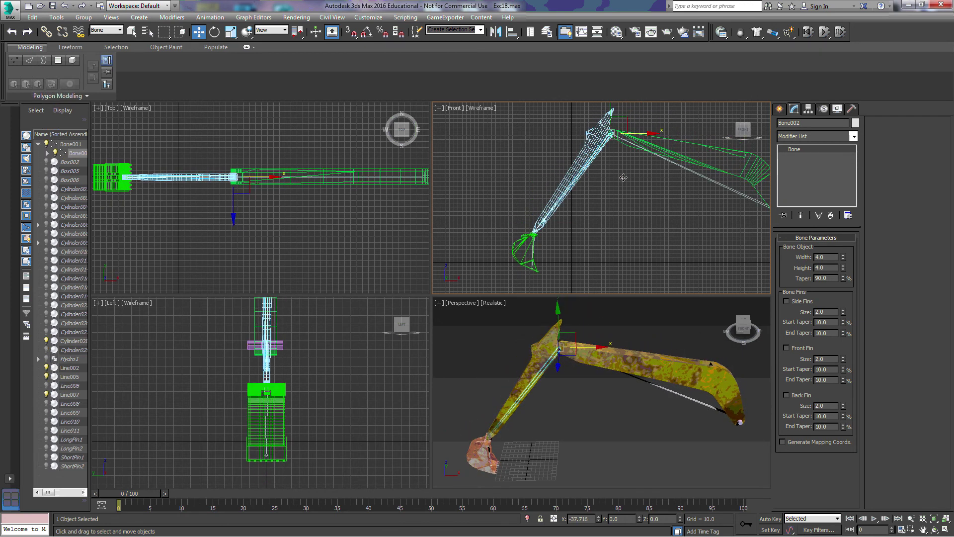
pyautogui.click(684, 168)
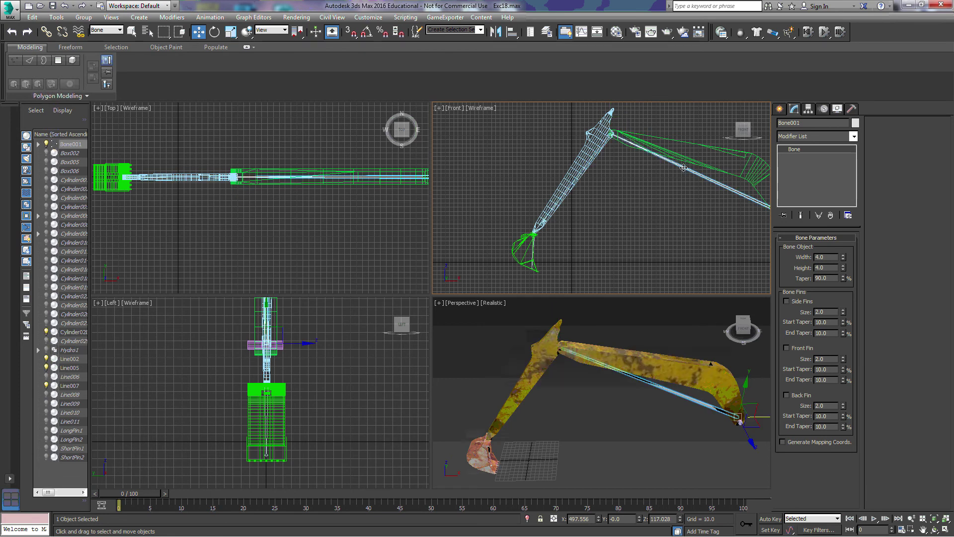
pyautogui.moveTo(652, 198)
pyautogui.mouseDown(button='middle')
pyautogui.moveTo(601, 208)
pyautogui.moveTo(628, 209)
pyautogui.moveTo(636, 194)
pyautogui.moveTo(656, 200)
pyautogui.mouseUp(button='middle')
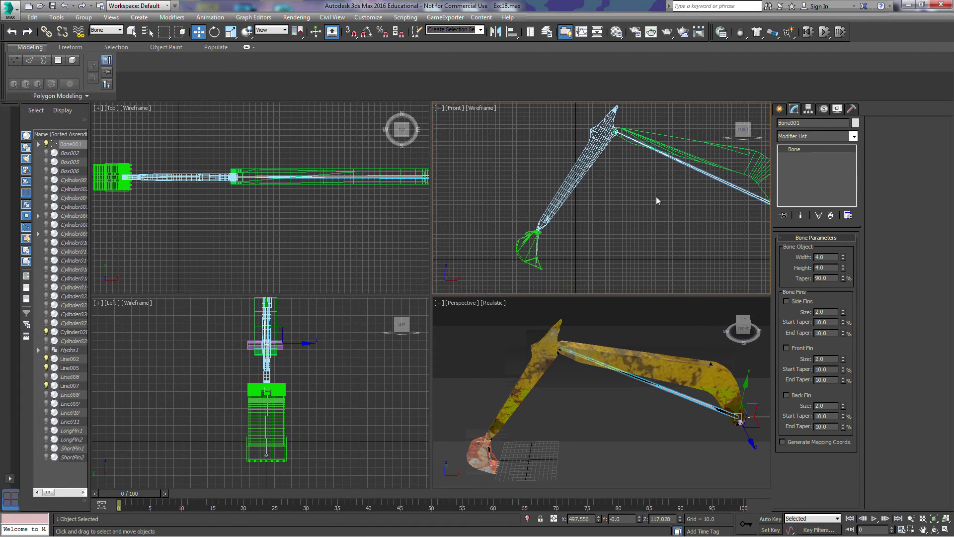
pyautogui.click(541, 249)
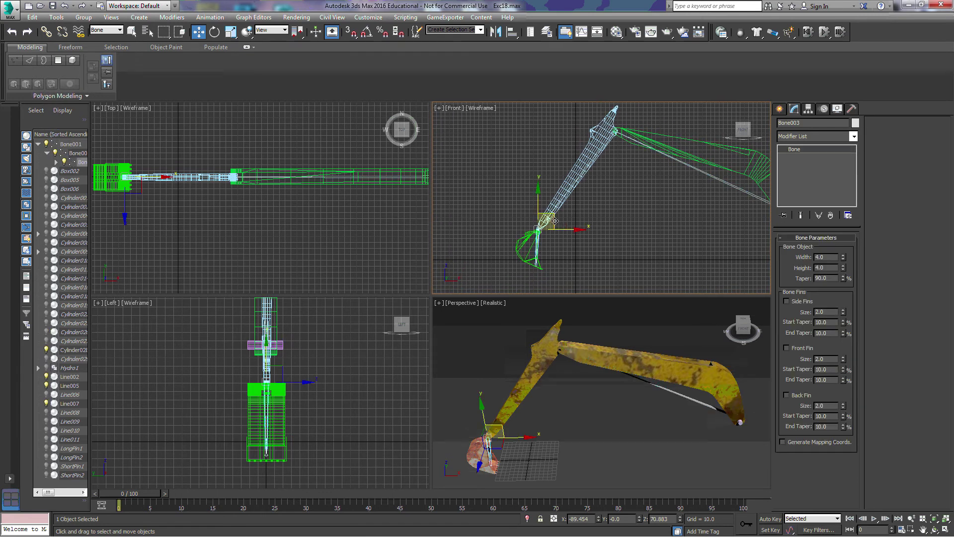
pyautogui.moveTo(577, 229); pyautogui.dragTo(549, 242)
pyautogui.click(516, 250)
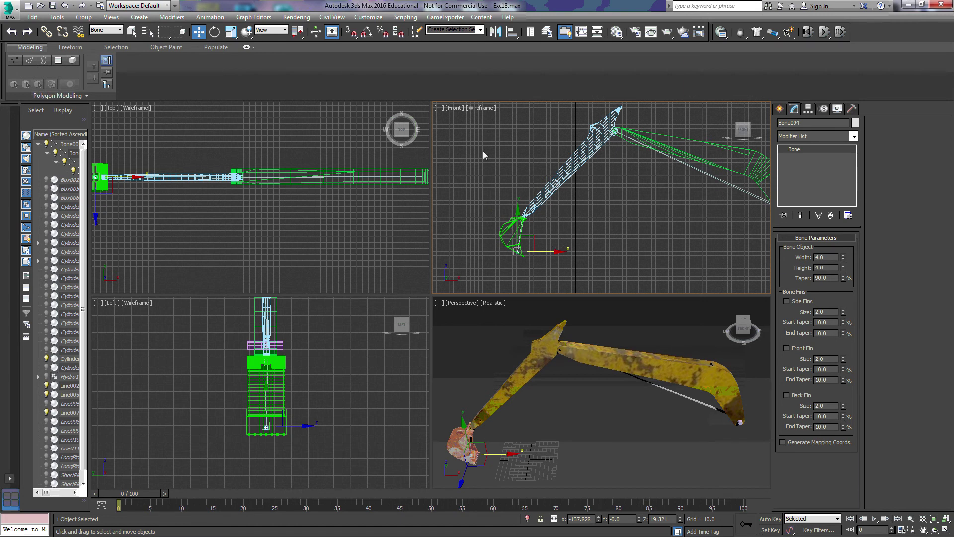
pyautogui.click(520, 177)
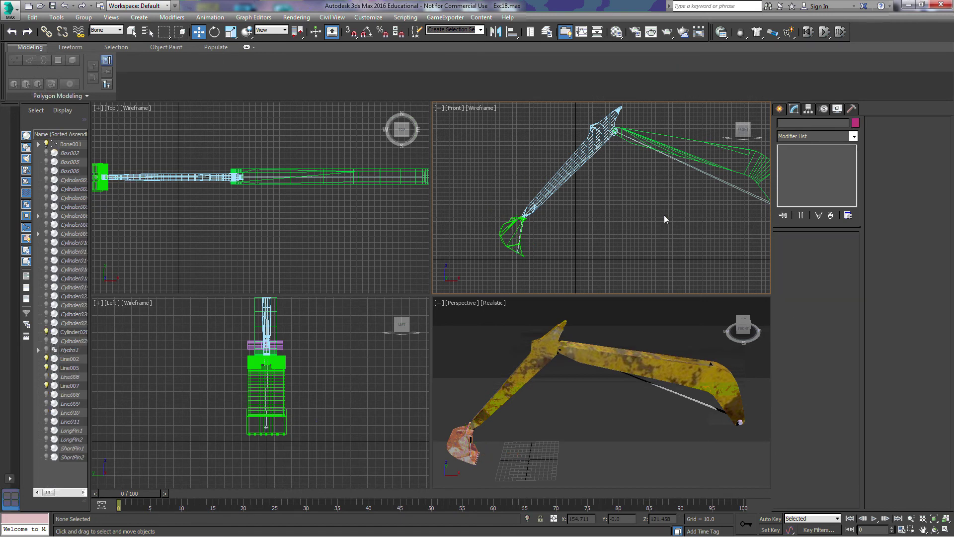
pyautogui.click(204, 19)
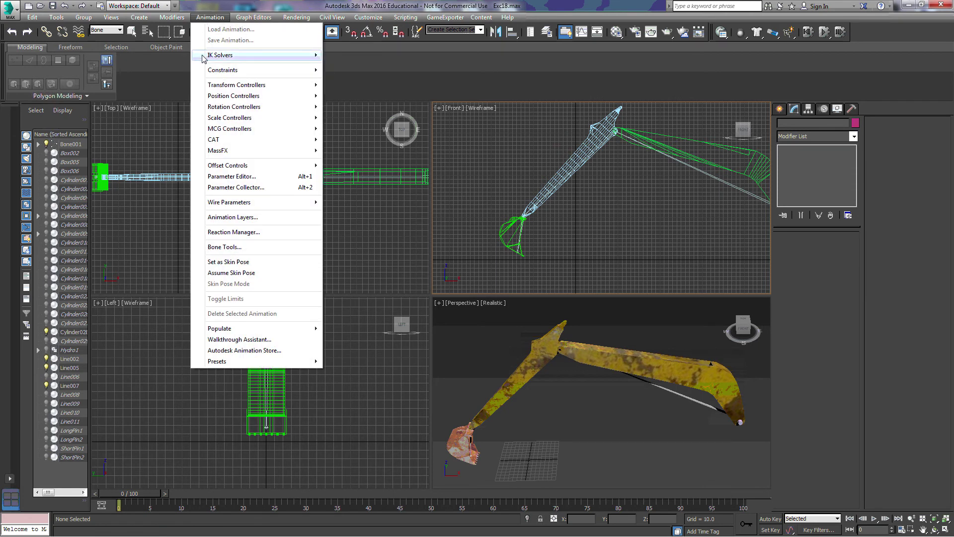
pyautogui.moveTo(226, 58)
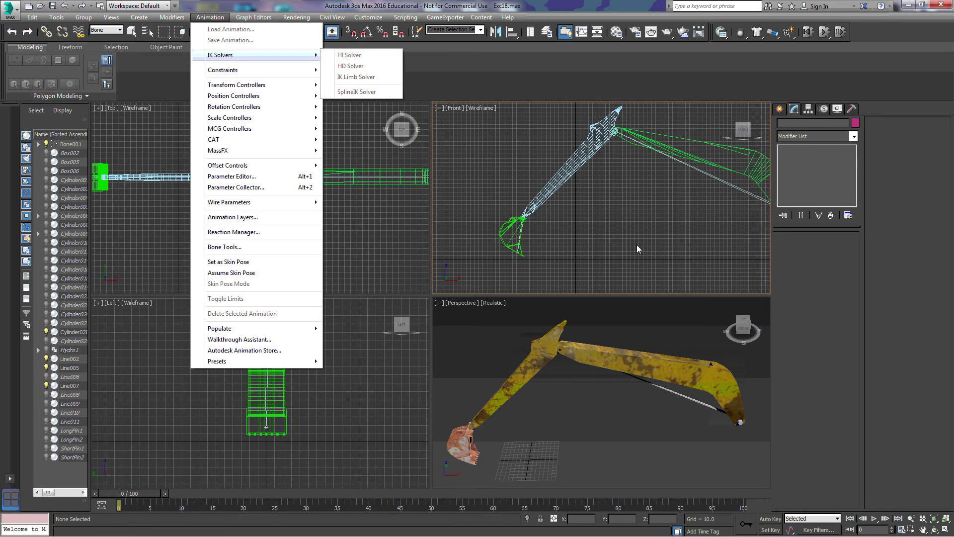
pyautogui.click(588, 221)
pyautogui.moveTo(678, 215); pyautogui.dragTo(655, 225, button='middle')
pyautogui.click(710, 204)
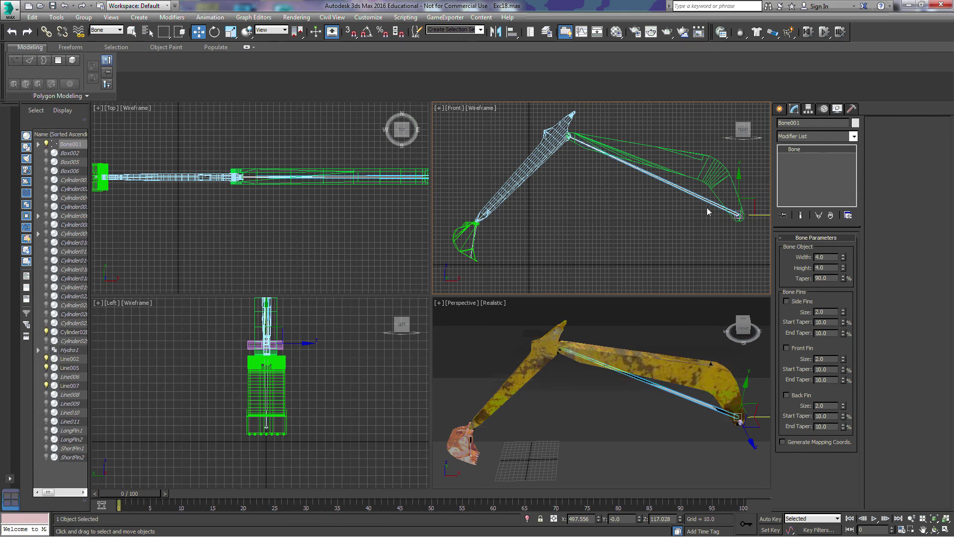
pyautogui.click(210, 17)
pyautogui.moveTo(226, 60)
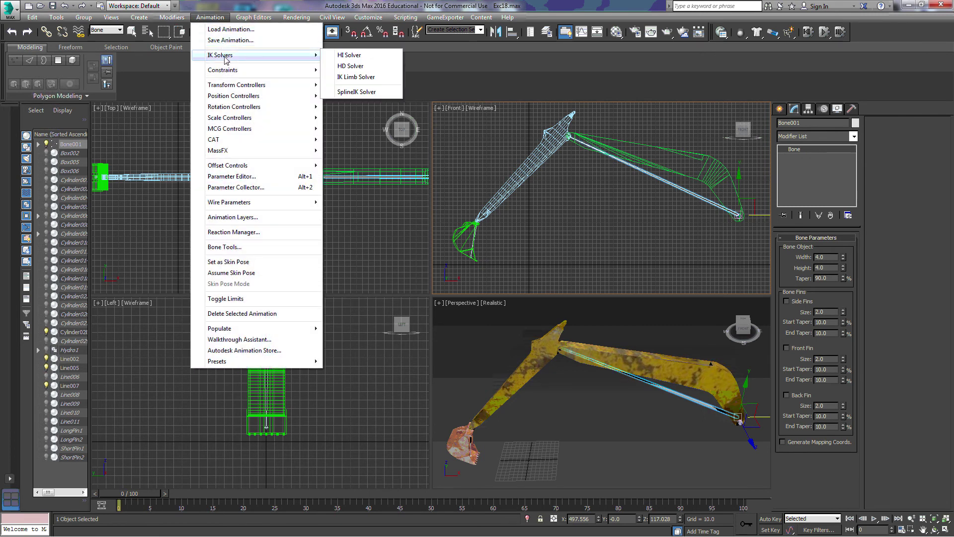
pyautogui.click(349, 56)
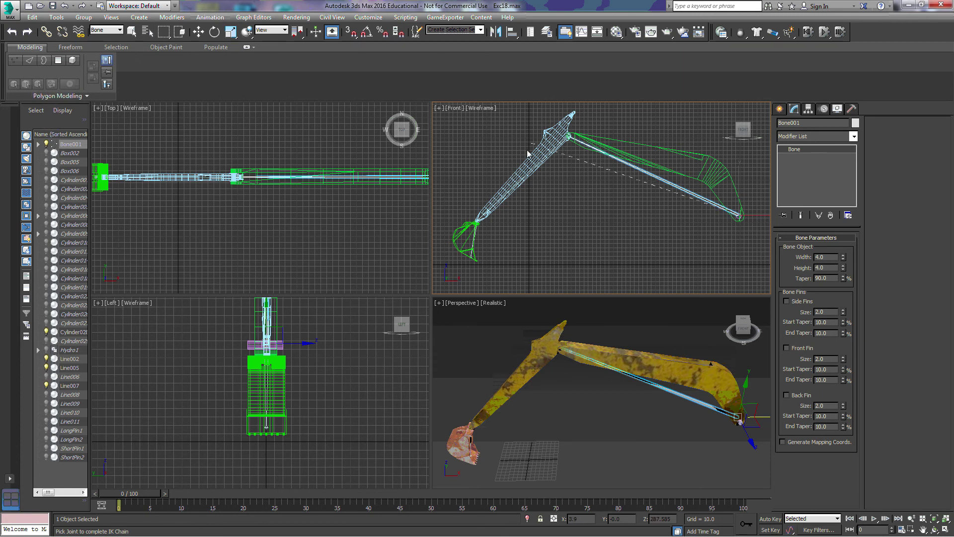
pyautogui.click(472, 254)
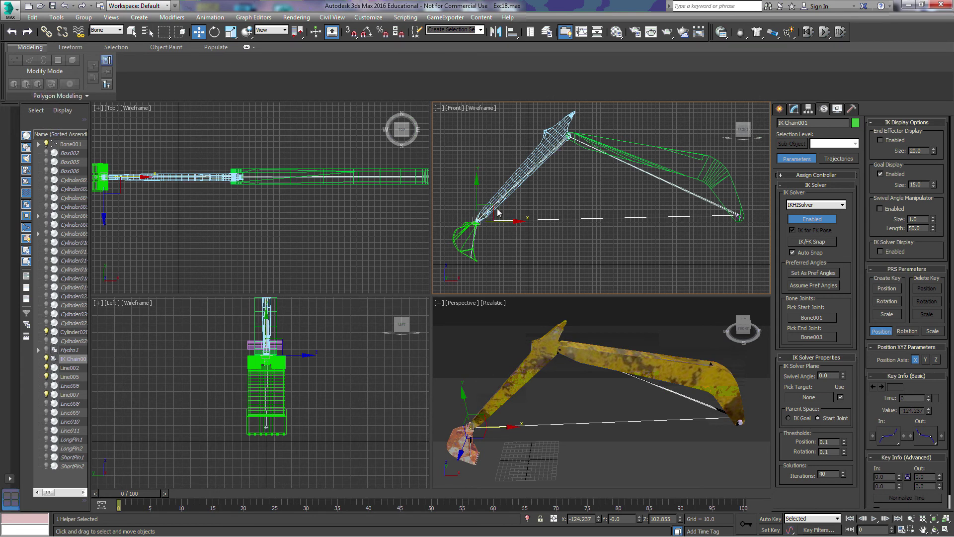
pyautogui.moveTo(481, 207); pyautogui.dragTo(474, 184)
pyautogui.moveTo(482, 212); pyautogui.dragTo(515, 197)
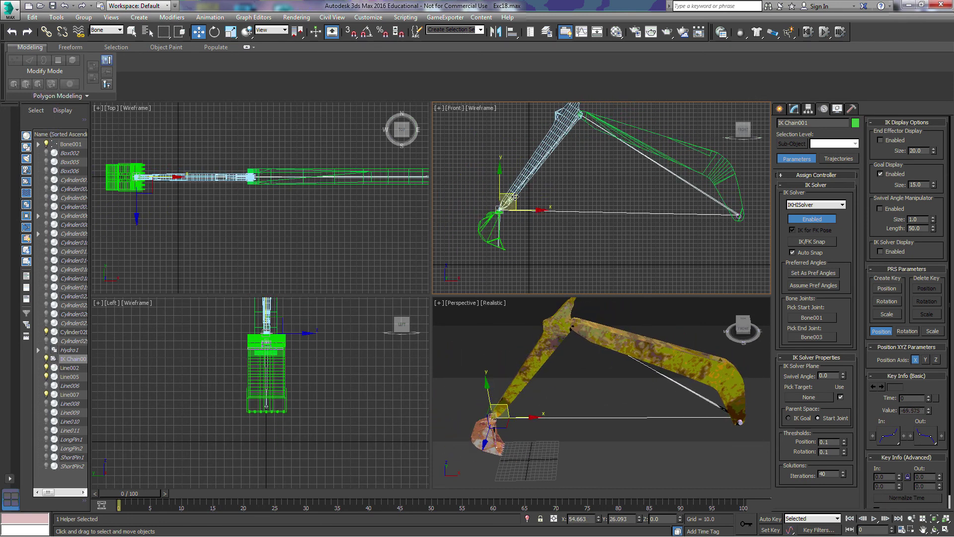
pyautogui.click(65, 6)
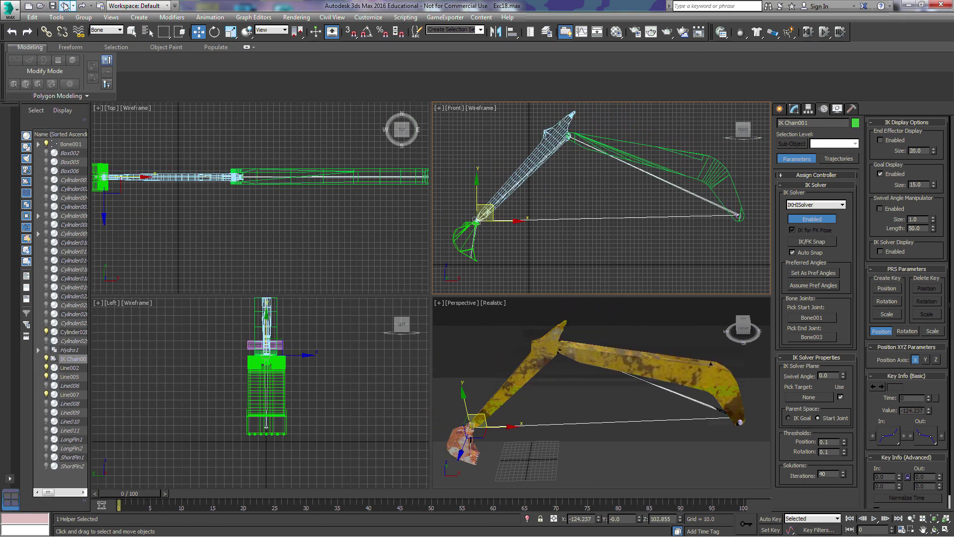
pyautogui.click(65, 6)
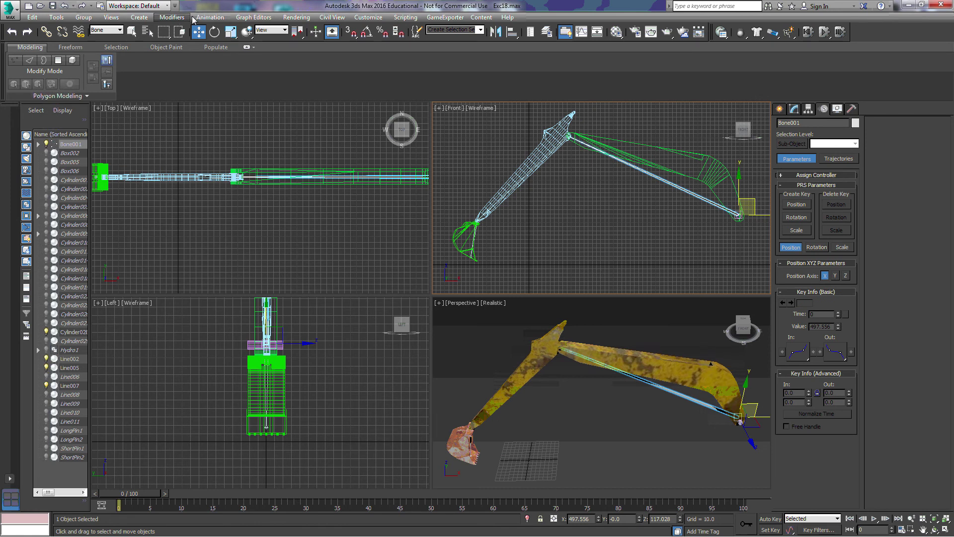
# - Create an HI Solver IK chain from Bone001 to Bone004 and drag its goal to re-pose the arm
pyautogui.click(208, 17)
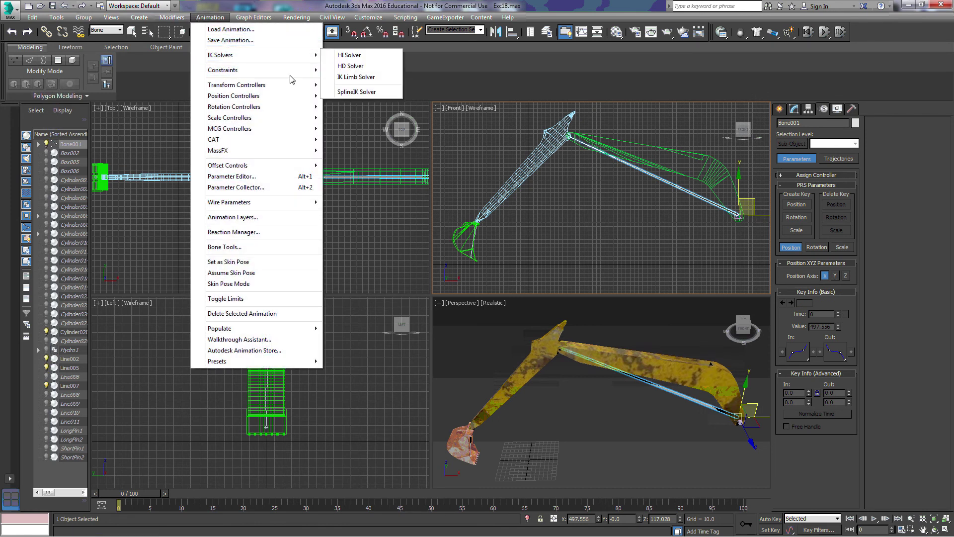
pyautogui.click(350, 55)
pyautogui.moveTo(542, 247); pyautogui.dragTo(577, 187, button='middle')
pyautogui.scroll(3, 568, 208)
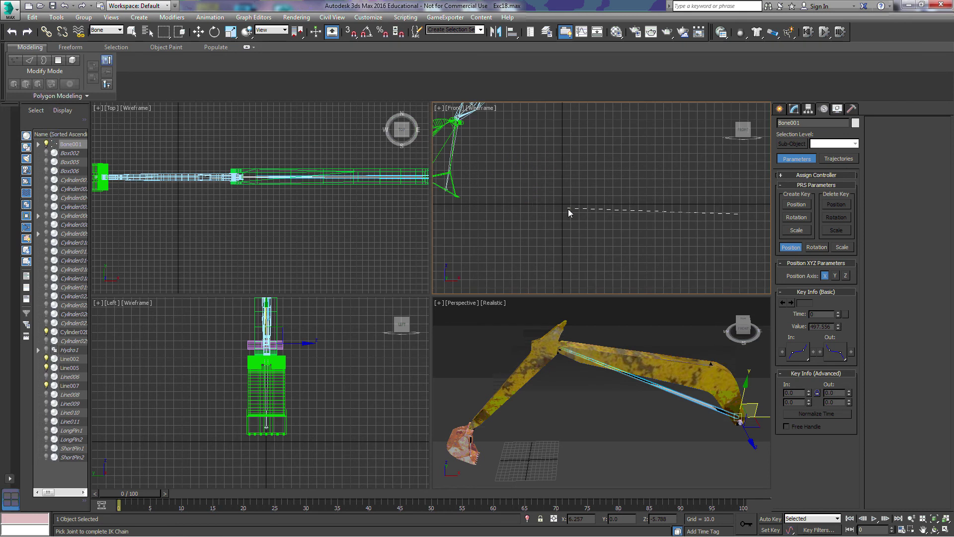
pyautogui.moveTo(497, 190); pyautogui.dragTo(610, 228, button='middle')
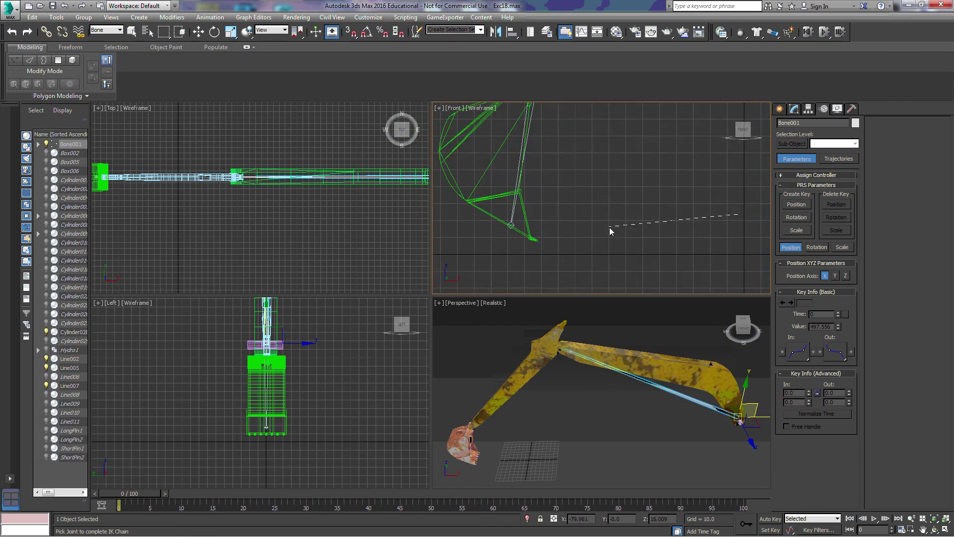
pyautogui.click(512, 225)
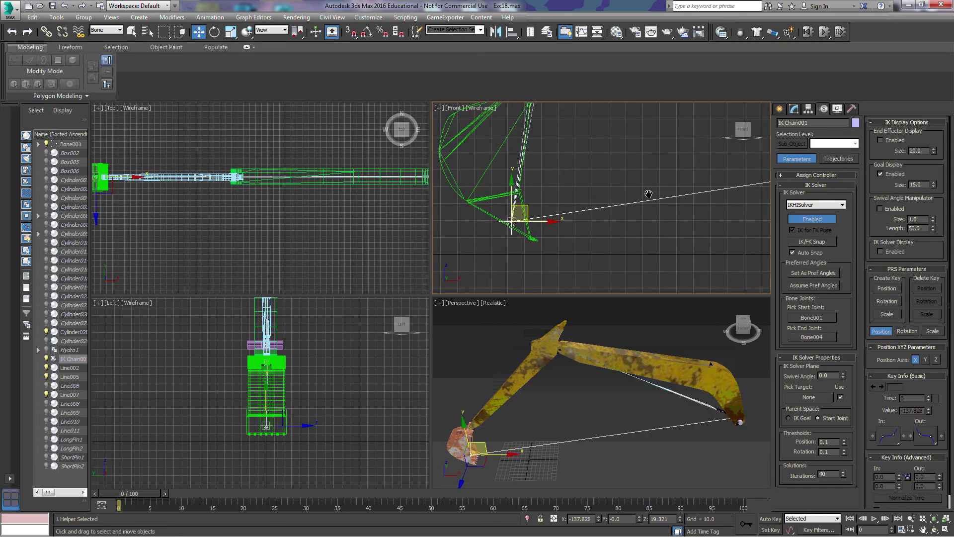
pyautogui.scroll(-5, 621, 207)
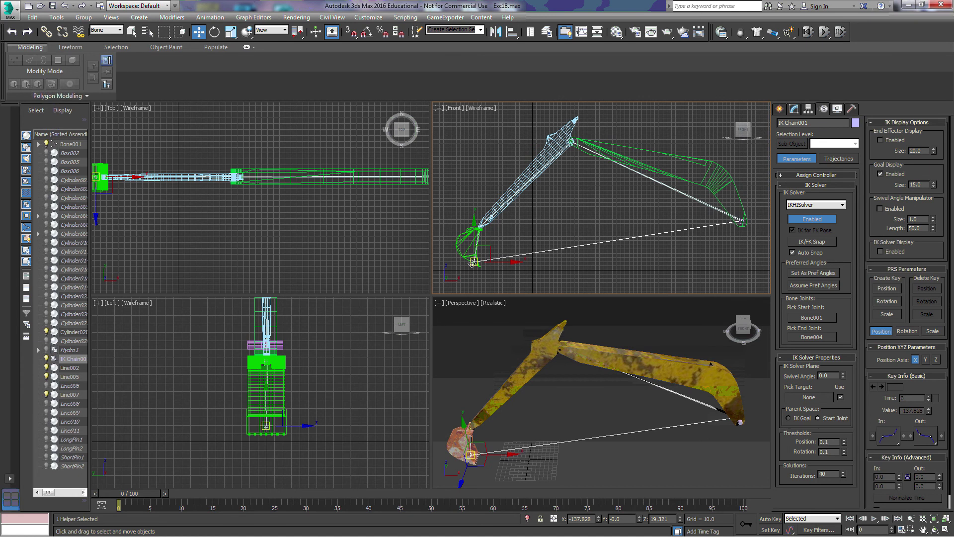
pyautogui.moveTo(494, 252); pyautogui.dragTo(532, 229)
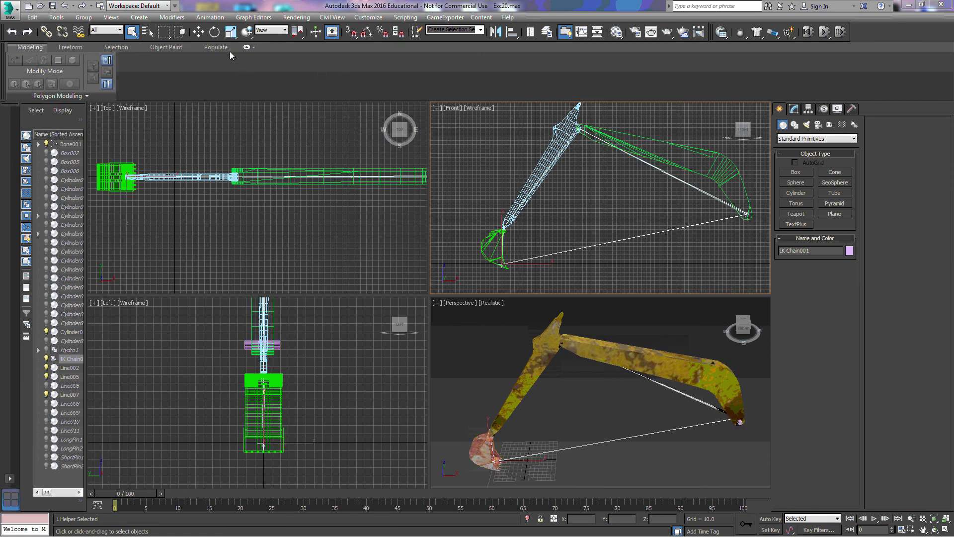
# - Drag the IK Chain001 goal in the Front view with Select and Move to bend the arm
pyautogui.press('w')
pyautogui.moveTo(516, 253); pyautogui.dragTo(534, 230)
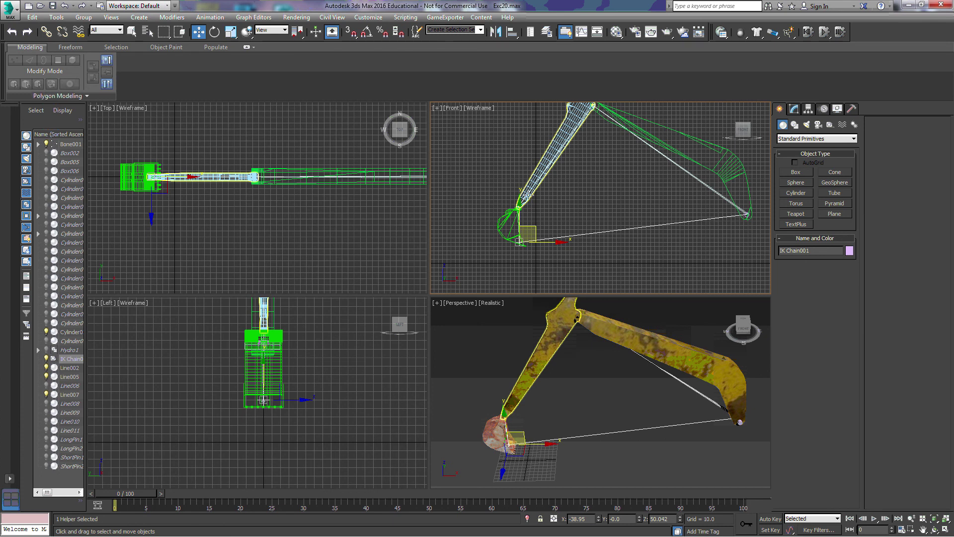
# - Delete IK Chain001 from the Scene Explorer
pyautogui.rightClick(68, 362)
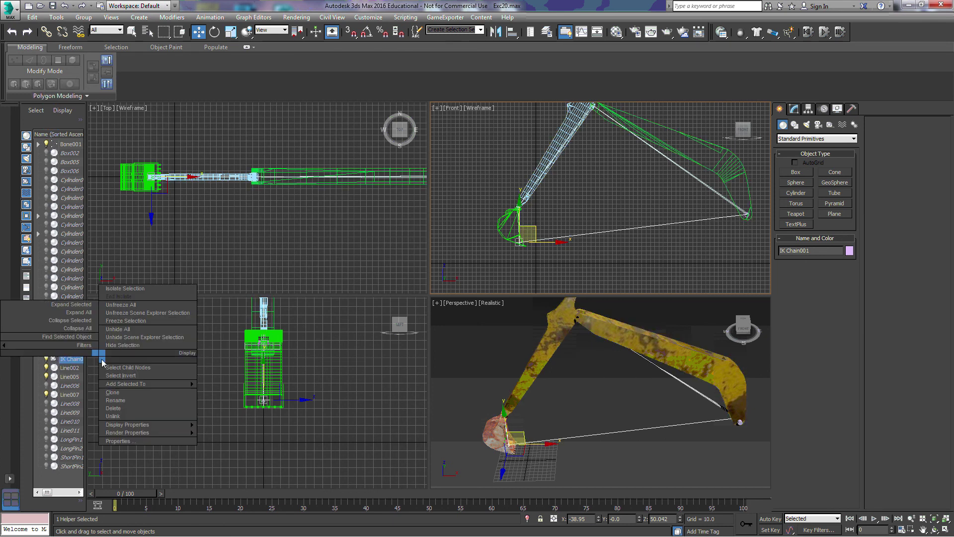
pyautogui.click(115, 408)
pyautogui.click(210, 17)
pyautogui.moveTo(239, 57)
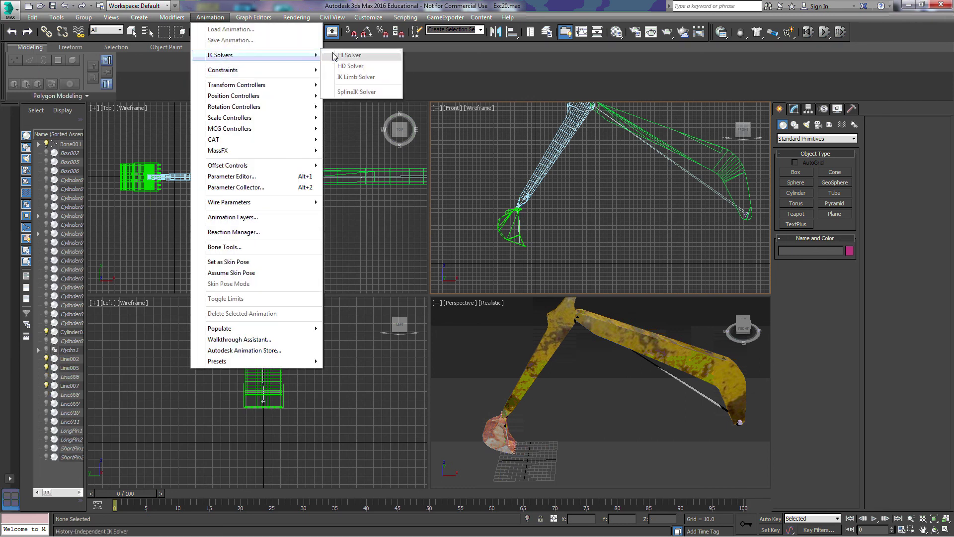
pyautogui.click(739, 205)
# - Create a new HI Solver IK chain from Bone001 to Bone003 and test its goal
pyautogui.click(734, 210)
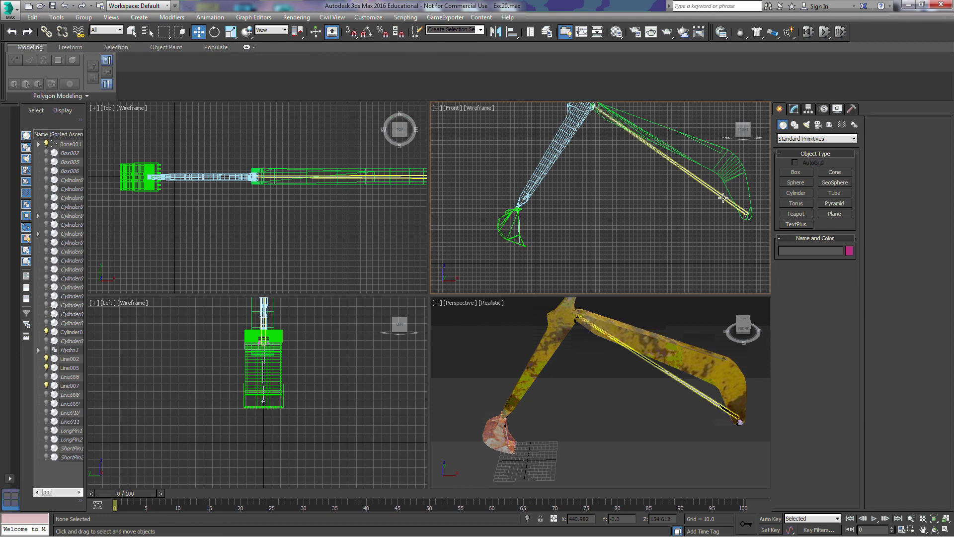
pyautogui.click(210, 17)
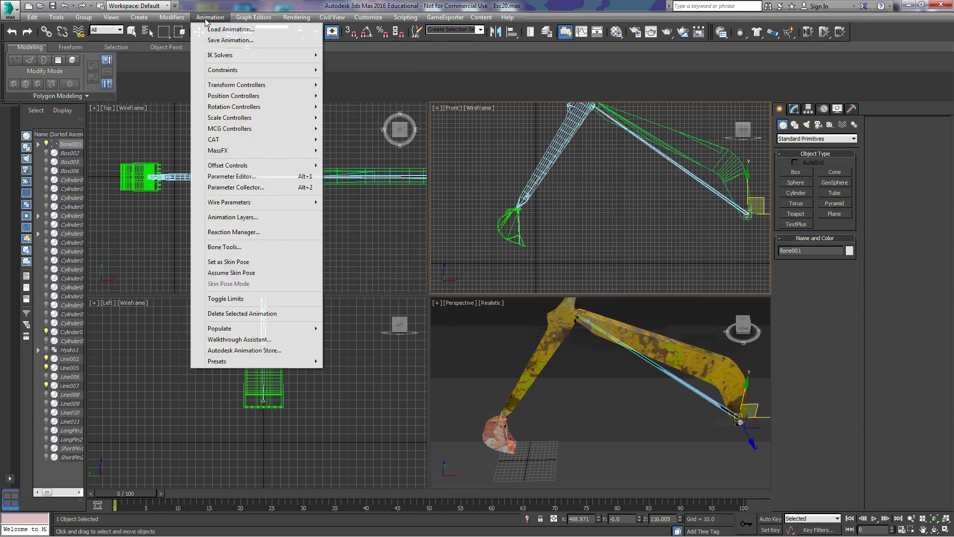
pyautogui.moveTo(213, 56)
pyautogui.click(347, 55)
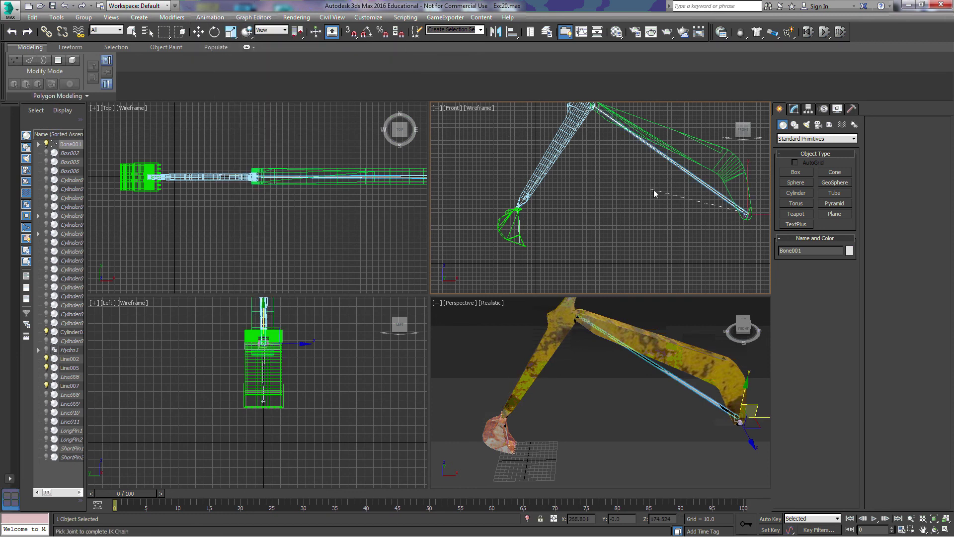
pyautogui.click(518, 209)
pyautogui.moveTo(535, 201)
pyautogui.mouseDown()
pyautogui.moveTo(571, 196)
pyautogui.moveTo(497, 188)
pyautogui.moveTo(547, 188)
pyautogui.moveTo(530, 197)
pyautogui.mouseUp()
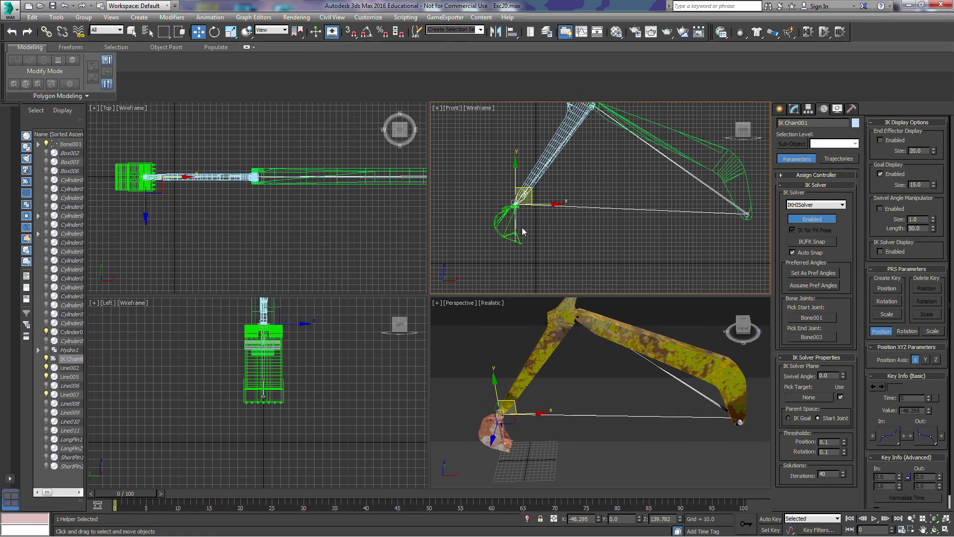
# - Select the bucket bone Bone003 with the Rotate tool active
pyautogui.click(132, 31)
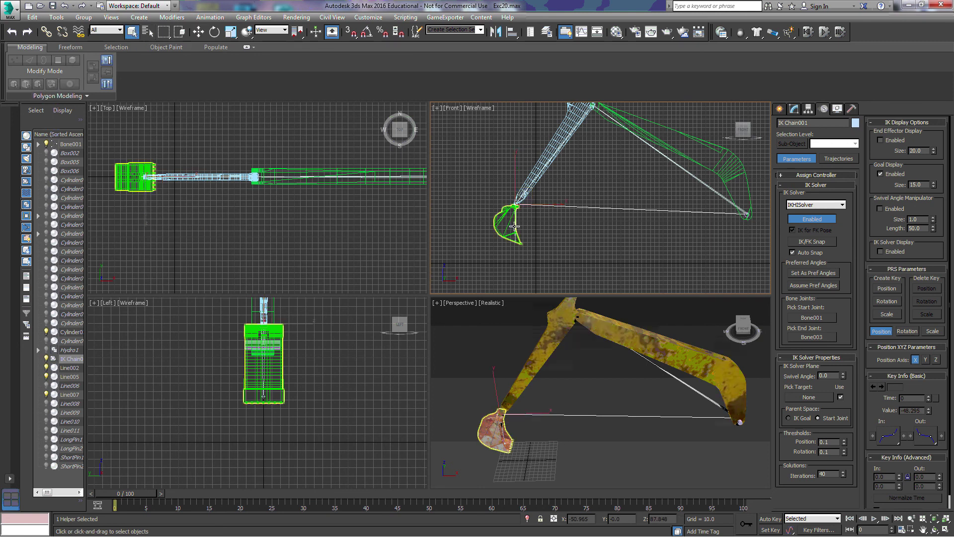
pyautogui.click(514, 226)
pyautogui.scroll(5, 539, 225)
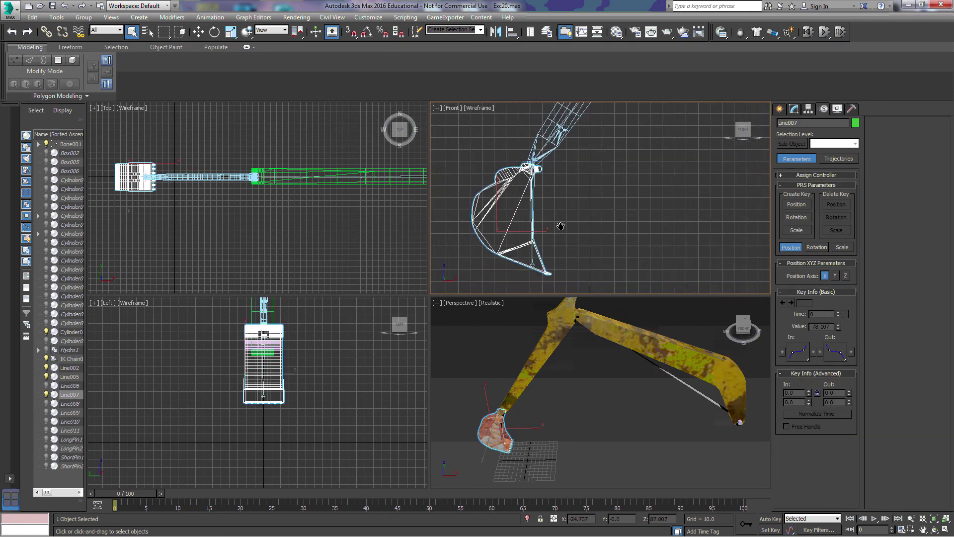
pyautogui.click(535, 203)
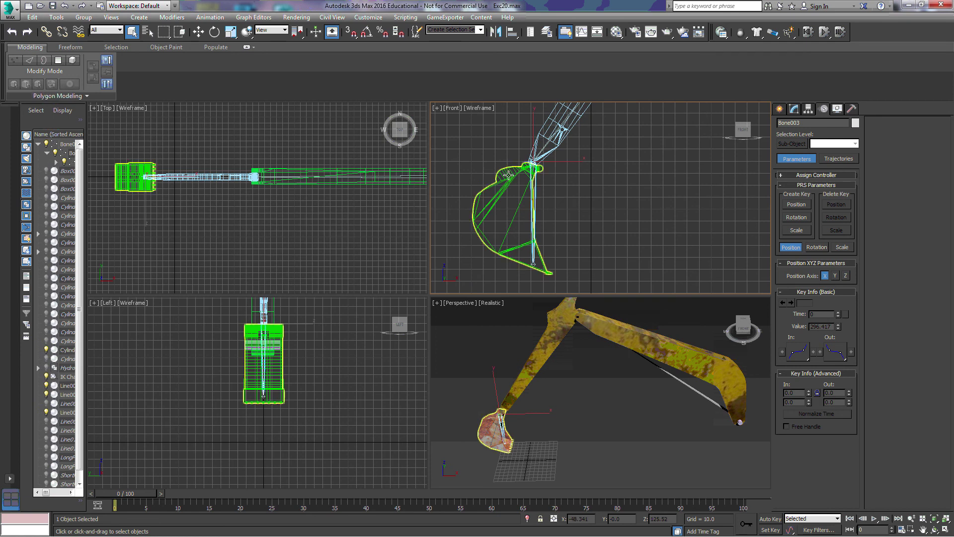
pyautogui.click(214, 33)
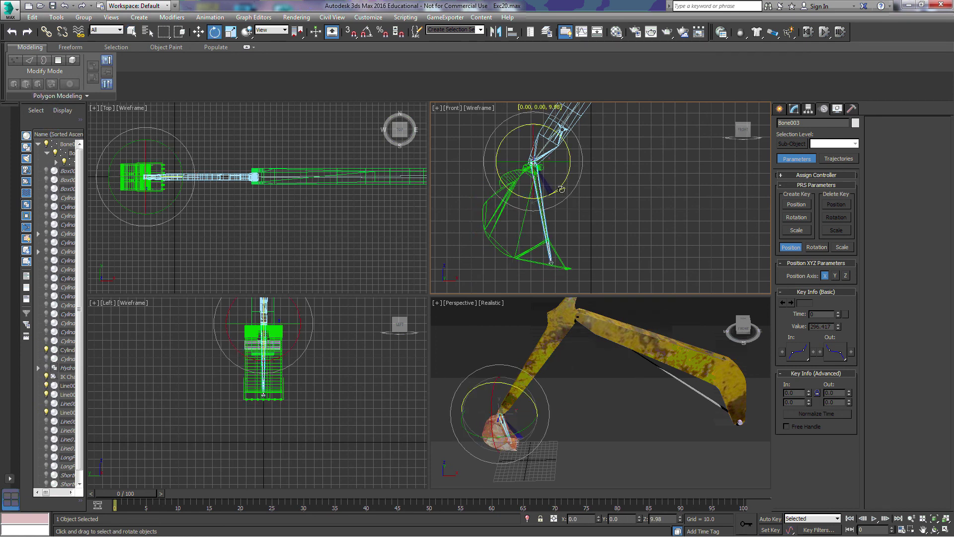